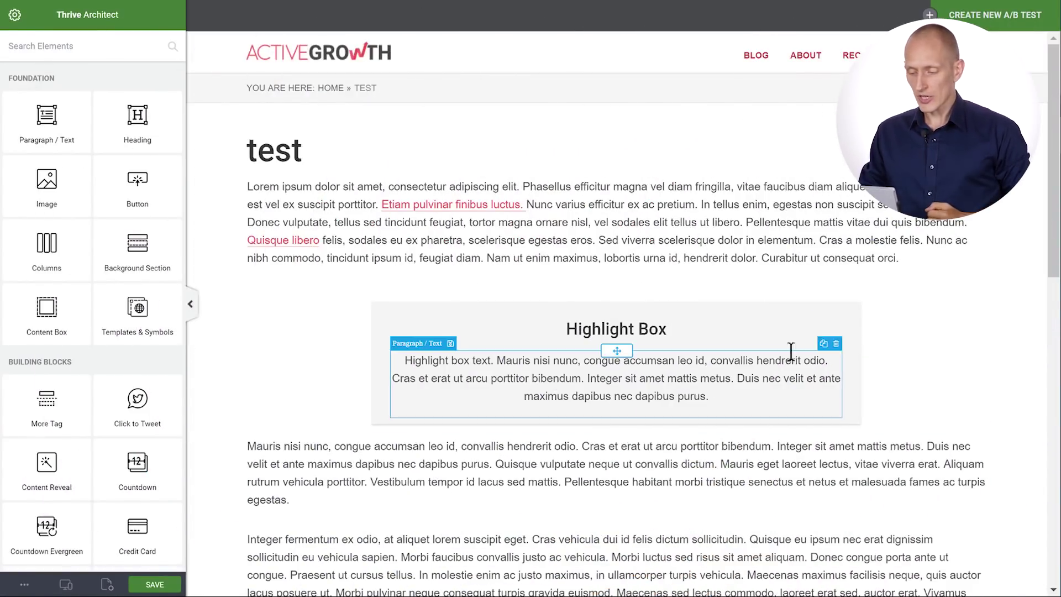
# Save the Highlight Box content box as symbol 'Demo Symbol' in a newly created 'Demo' category
pyautogui.scroll(-2, 863, 288)
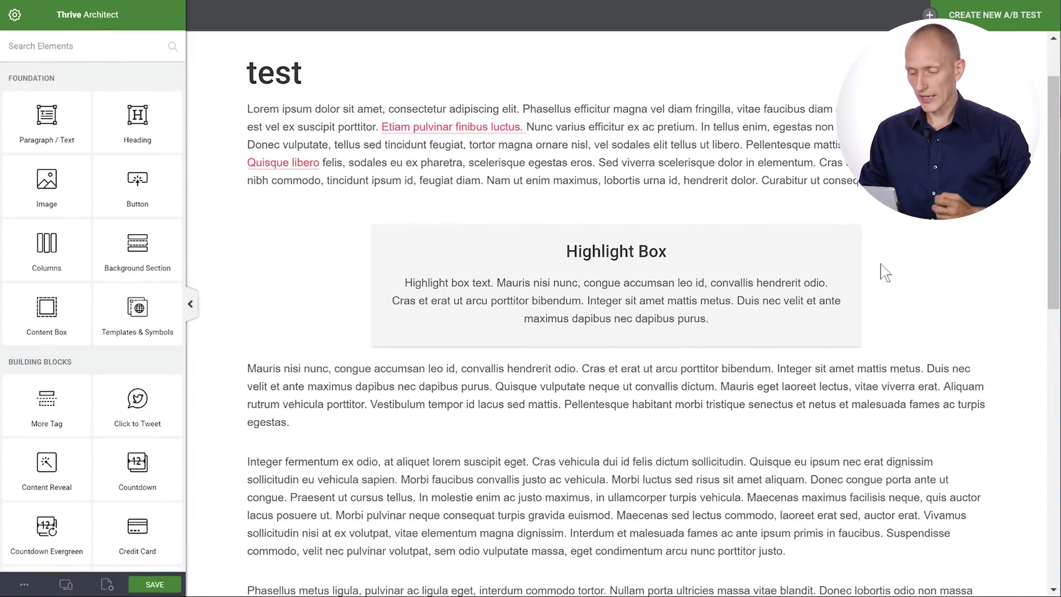
pyautogui.click(792, 233)
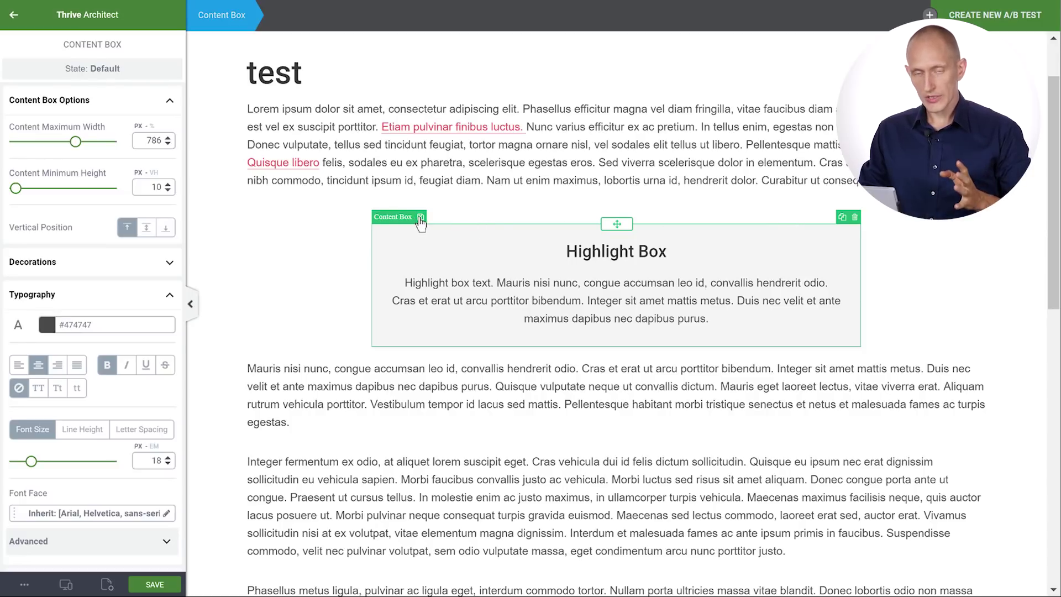
pyautogui.click(420, 217)
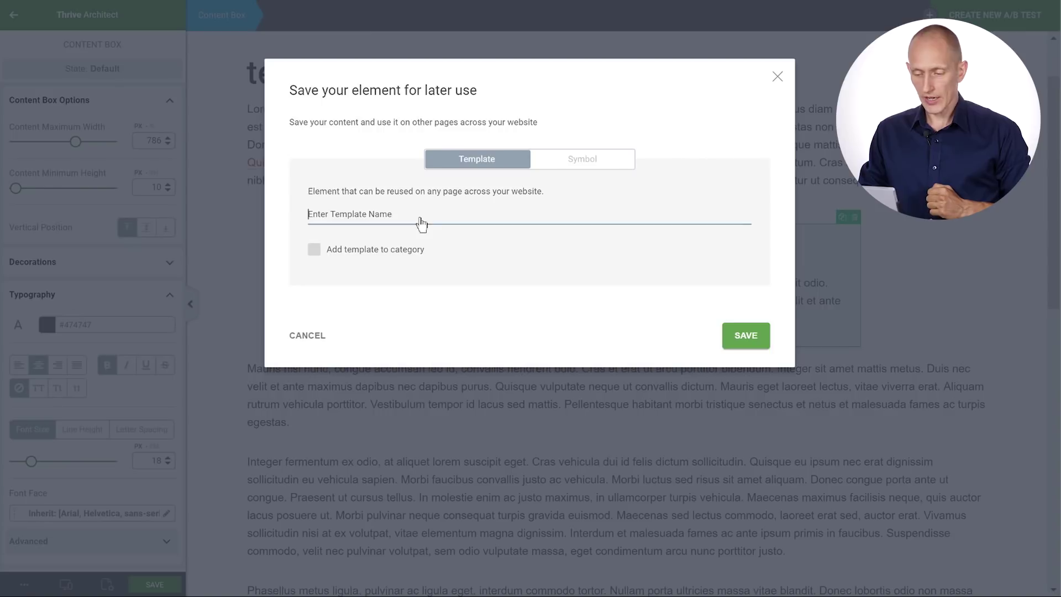
pyautogui.click(601, 169)
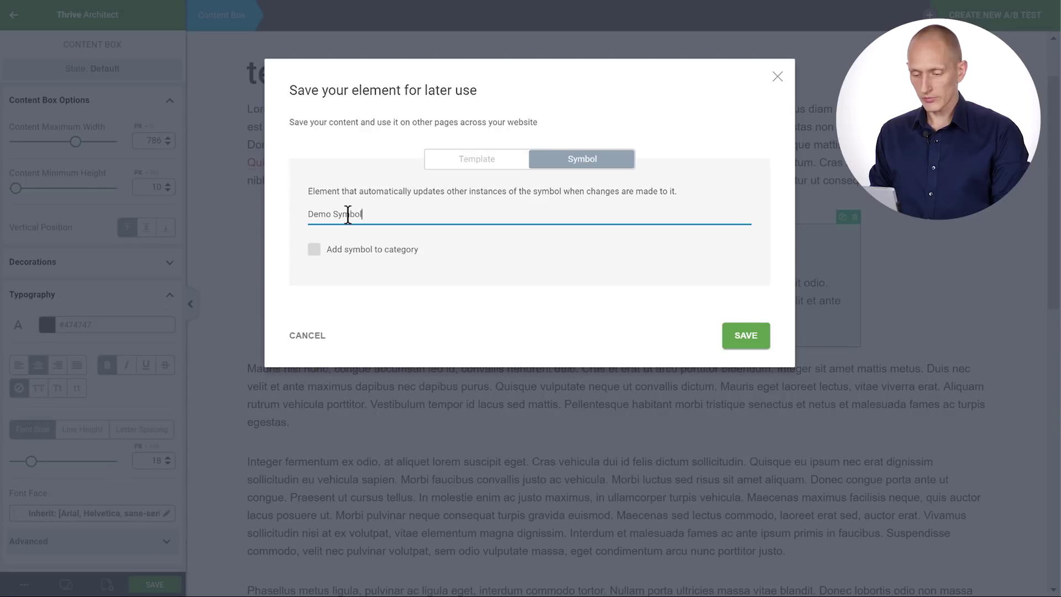
pyautogui.click(314, 253)
pyautogui.click(388, 285)
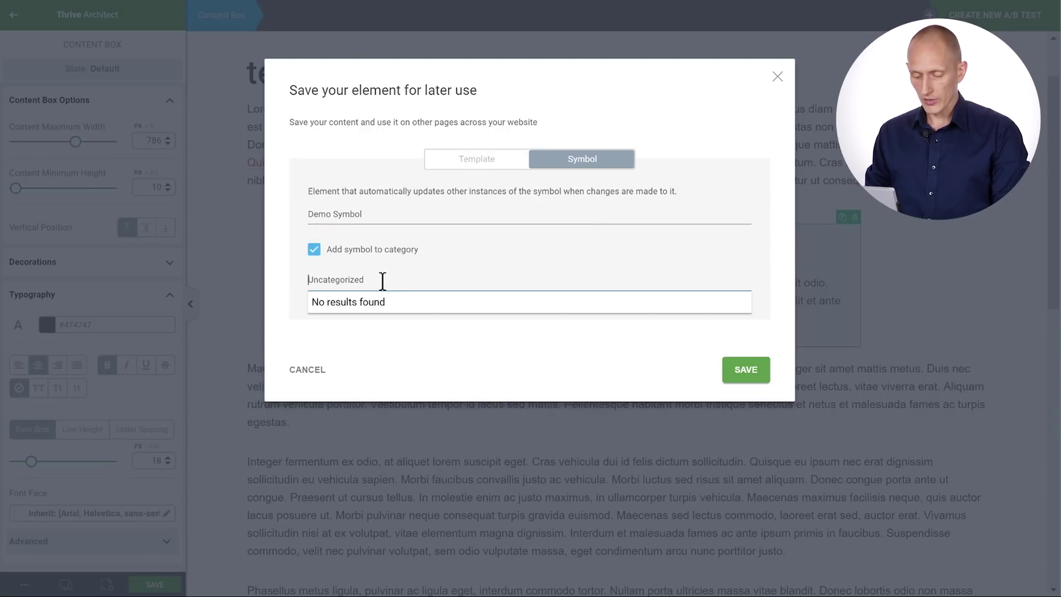
pyautogui.write('Demo')
pyautogui.click(666, 311)
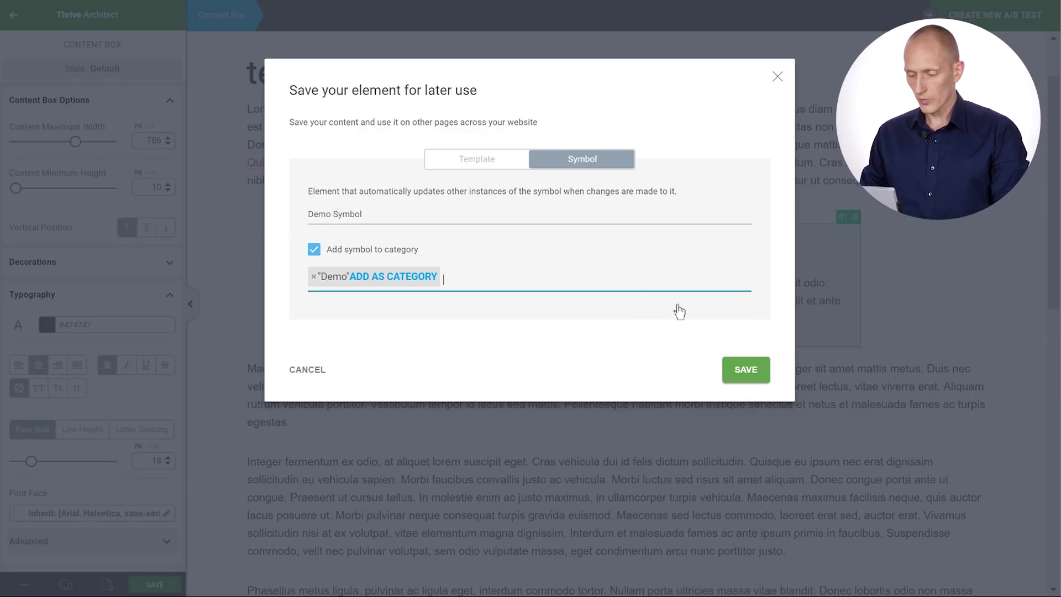
pyautogui.click(747, 371)
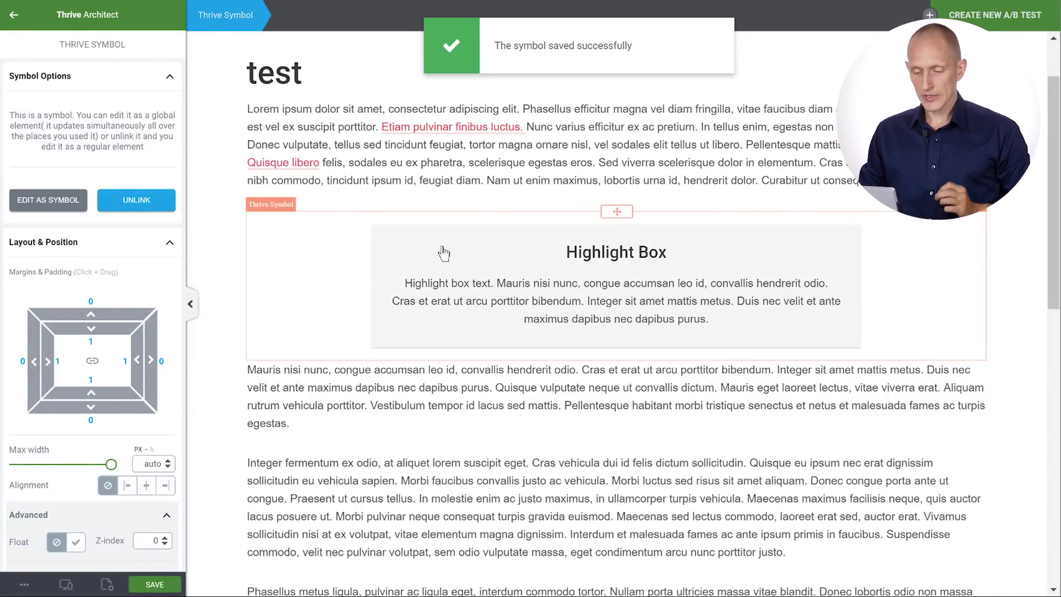
# Check that the Highlight Box on the page is now the saved symbol
pyautogui.click(420, 172)
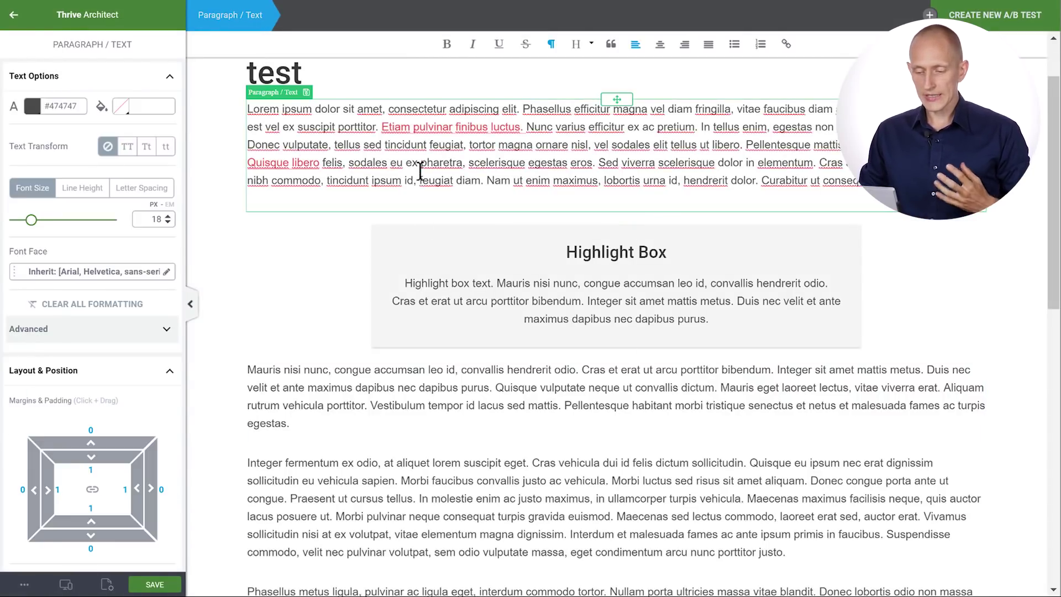
pyautogui.click(406, 239)
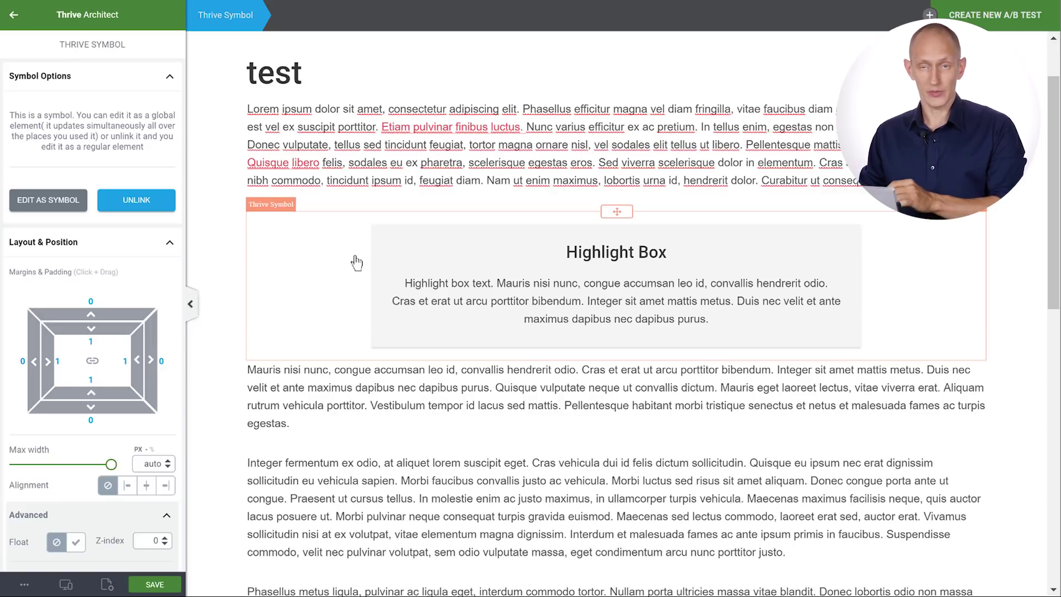
pyautogui.click(236, 314)
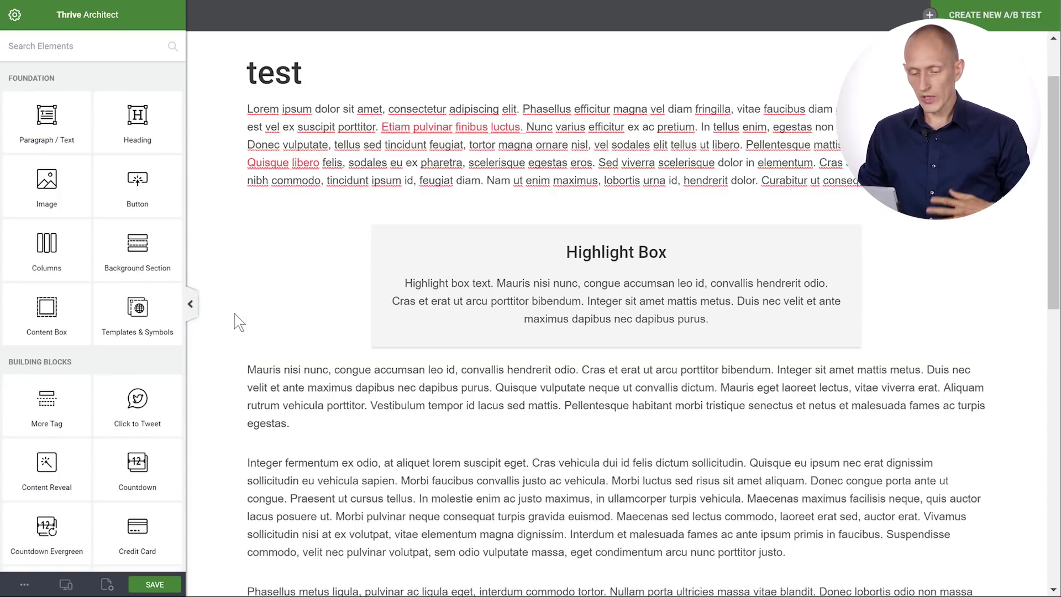
# Insert a second Demo Symbol copy below the first paragraph from Templates & Symbols
pyautogui.moveTo(166, 315); pyautogui.dragTo(386, 434)
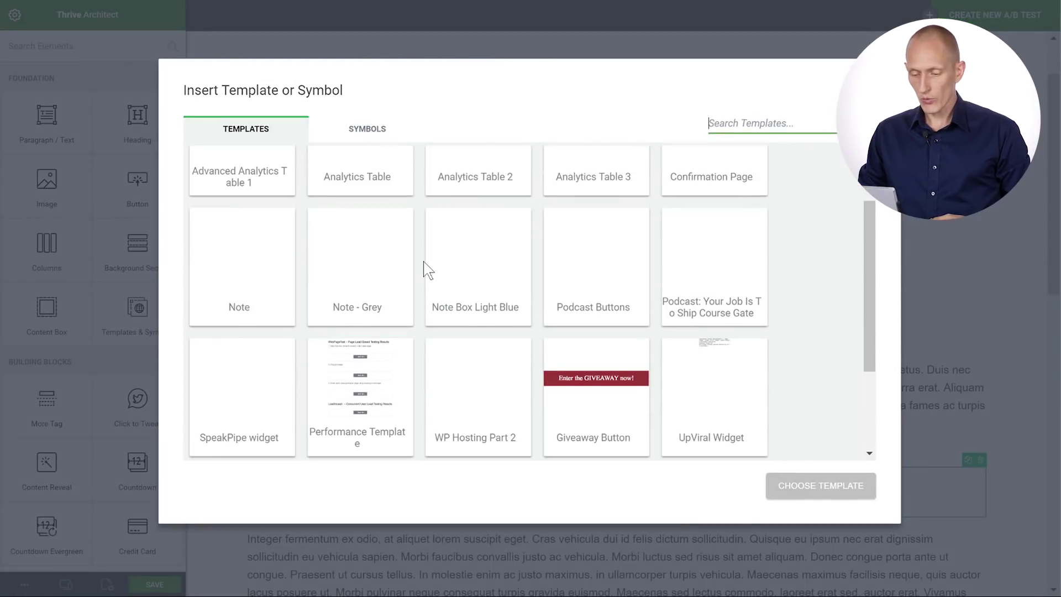
pyautogui.scroll(-2, 423, 269)
pyautogui.scroll(2, 429, 271)
pyautogui.click(382, 133)
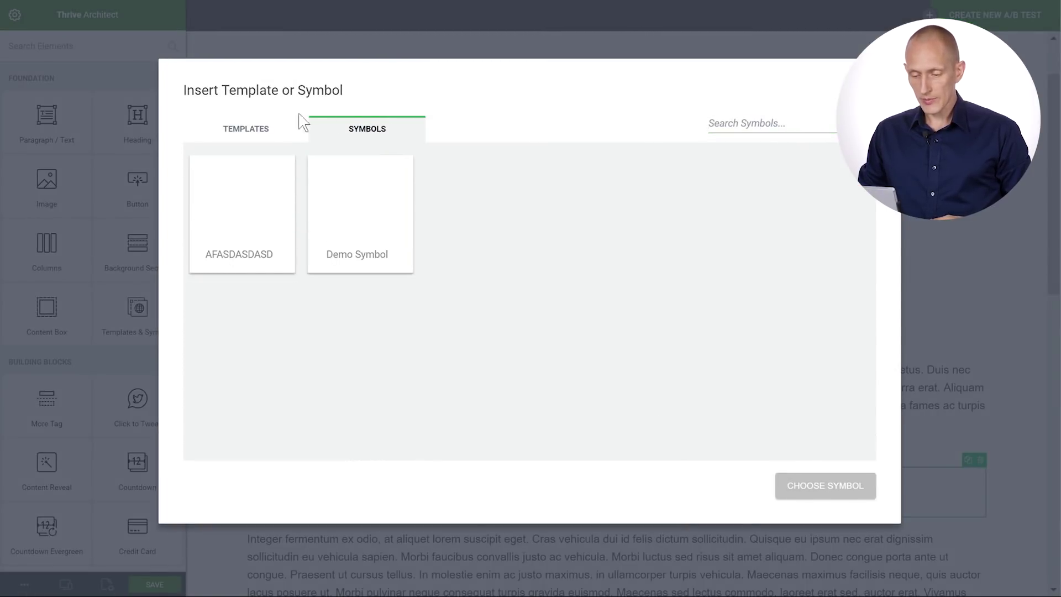
pyautogui.click(366, 213)
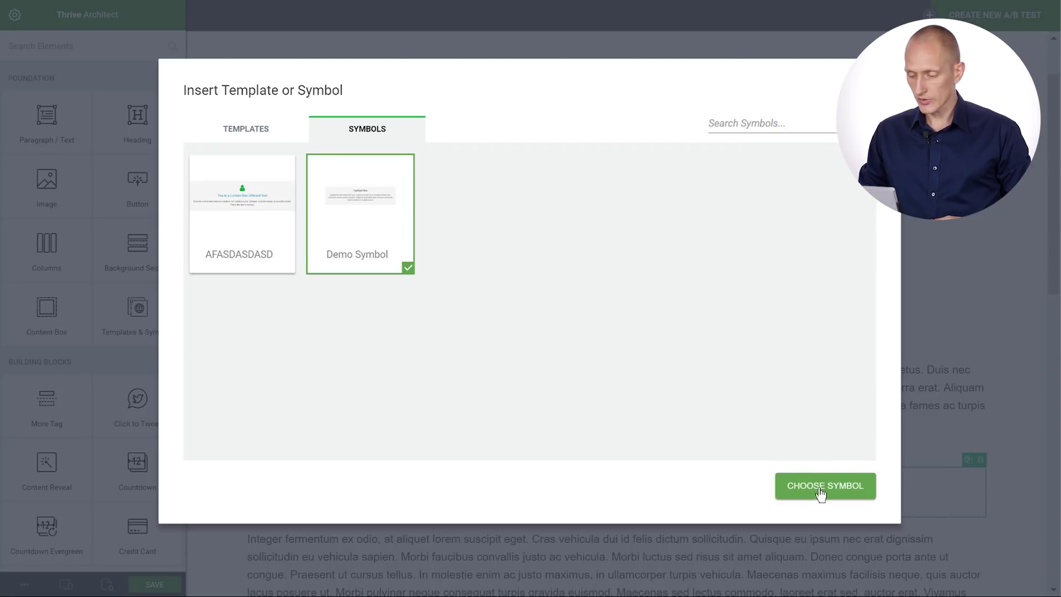
pyautogui.click(826, 486)
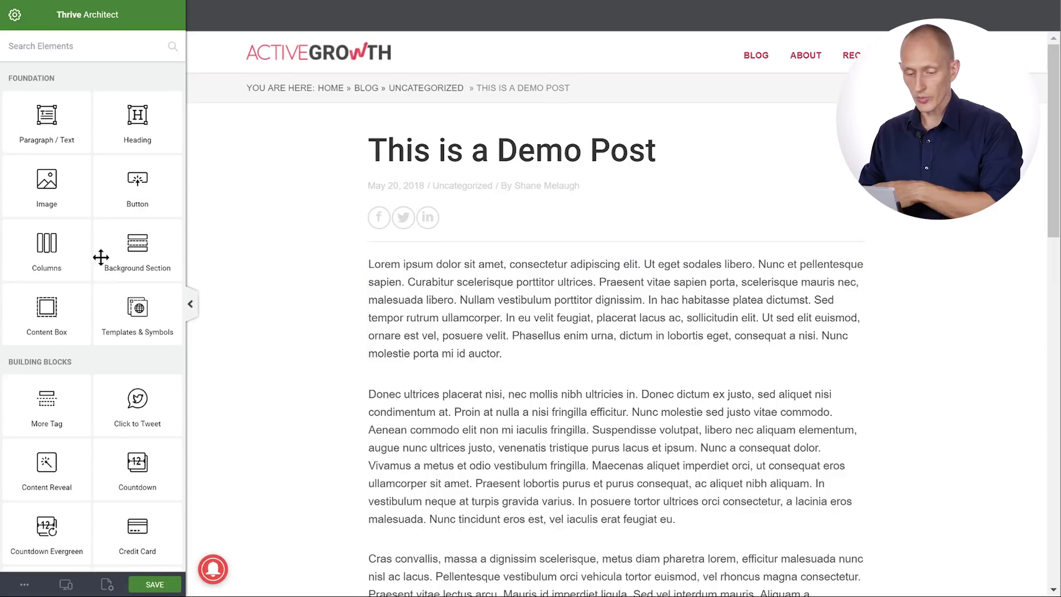
# Insert Demo Symbol below the opening paragraph of 'This is a Demo Post' and save the post
pyautogui.moveTo(137, 308); pyautogui.dragTo(502, 372)
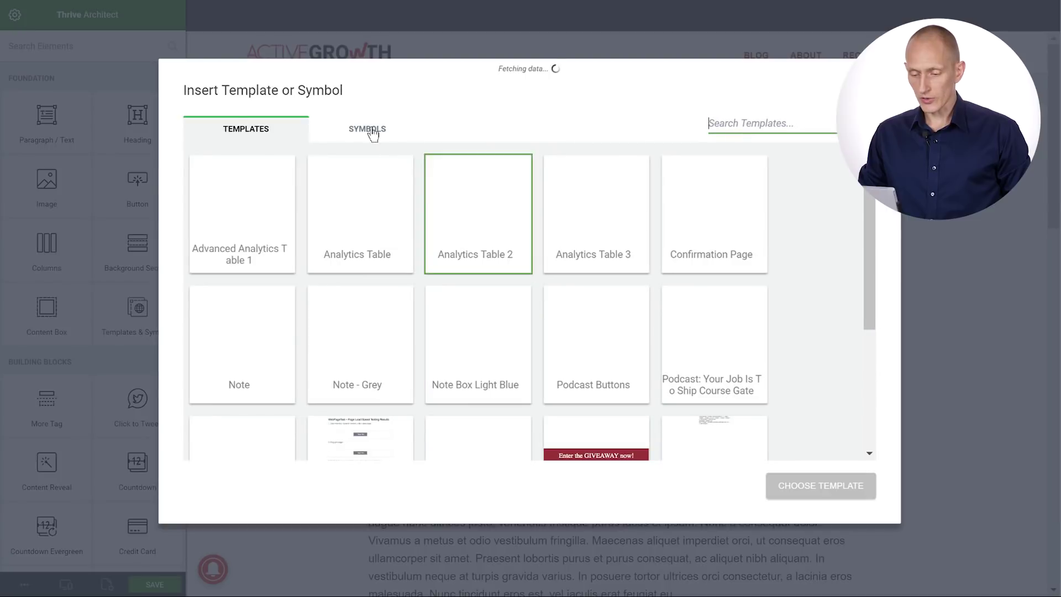
pyautogui.click(366, 127)
pyautogui.click(382, 230)
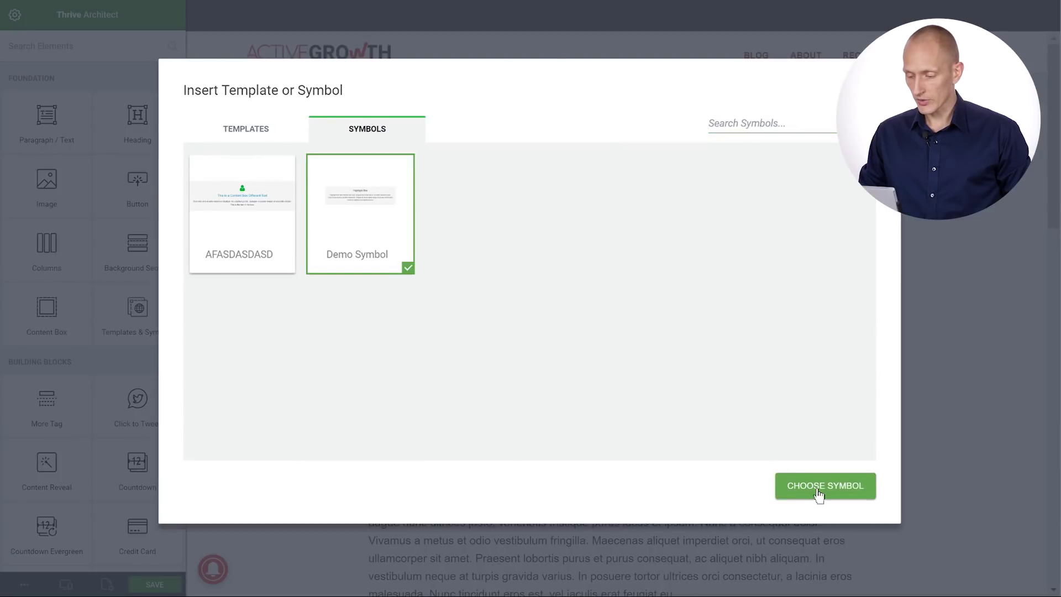
pyautogui.click(818, 491)
pyautogui.scroll(-3, 934, 352)
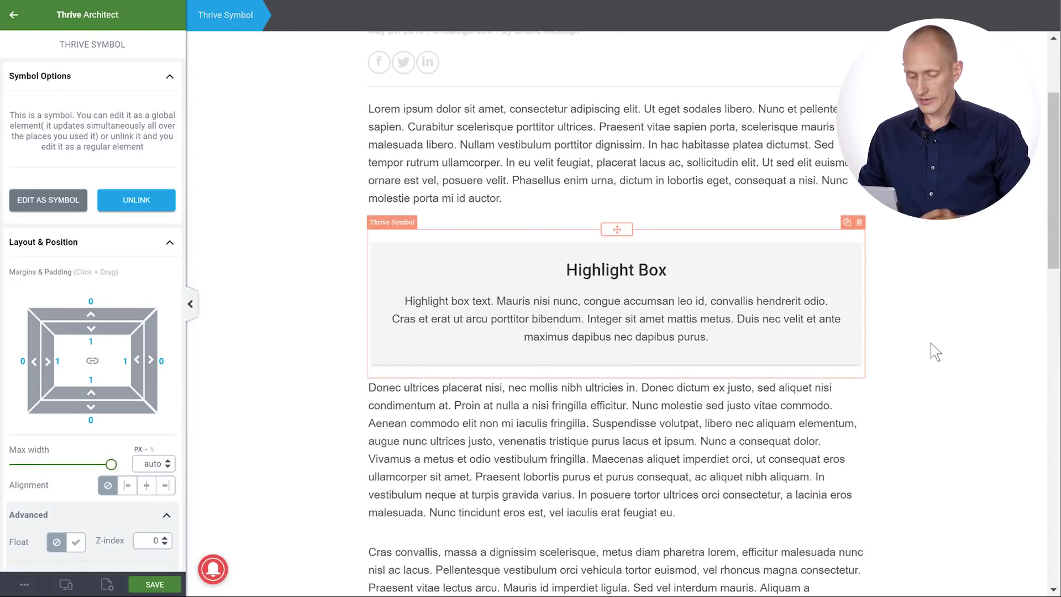
pyautogui.hotkey('ctrl', 's')
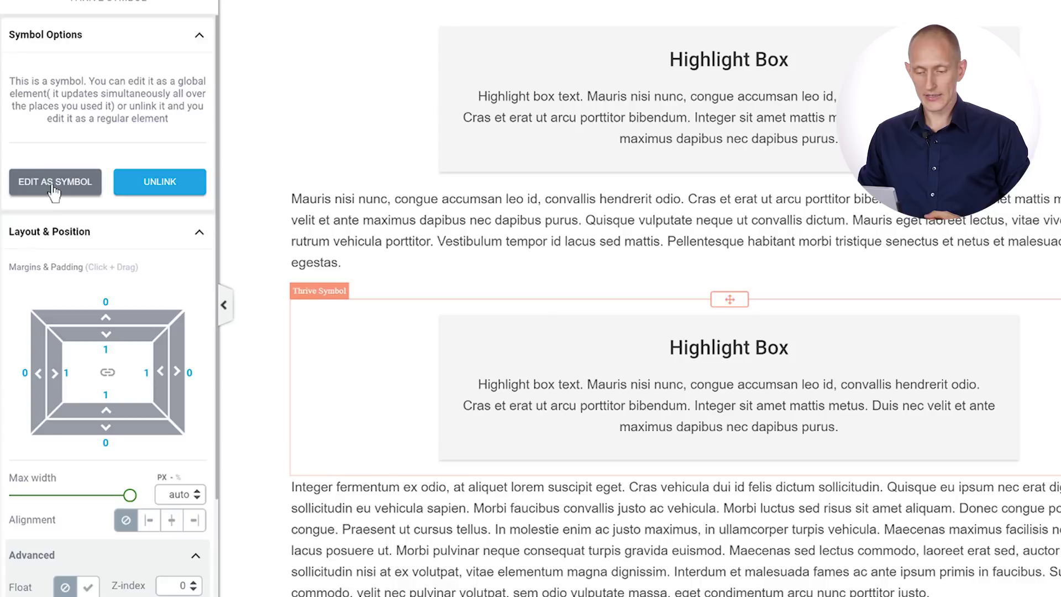
# Edit the symbol globally, changing its heading to 'Highlight Box Different Text'
pyautogui.click(54, 186)
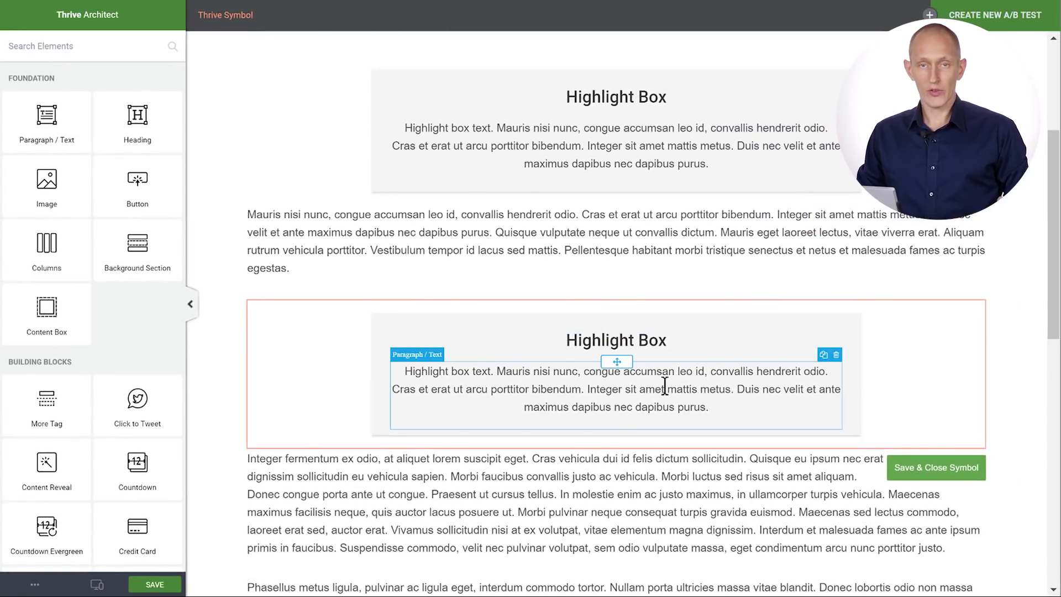
pyautogui.click(675, 344)
pyautogui.write('Differe')
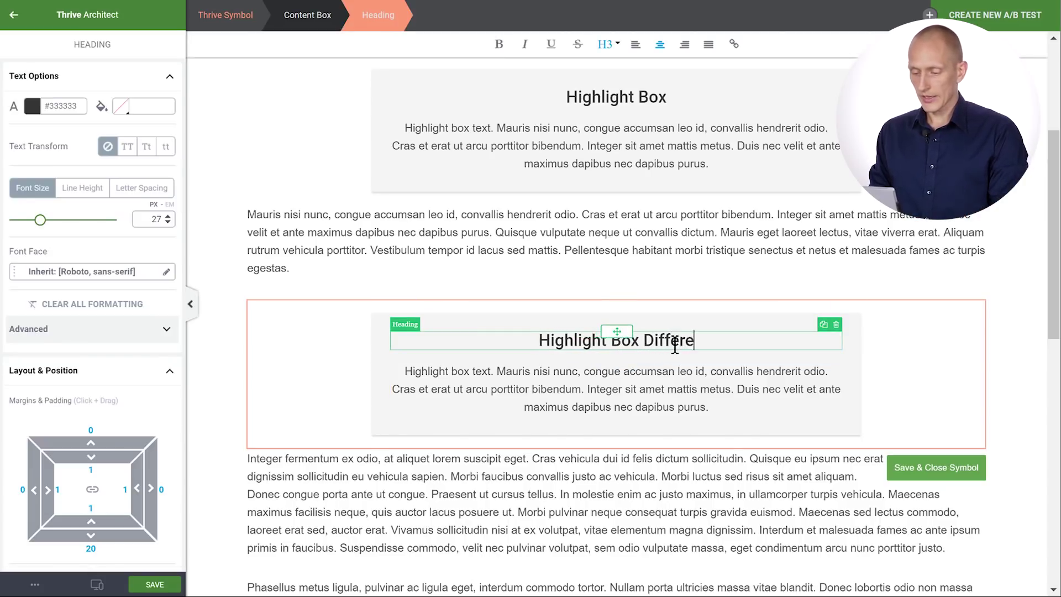
pyautogui.write('nt Text')
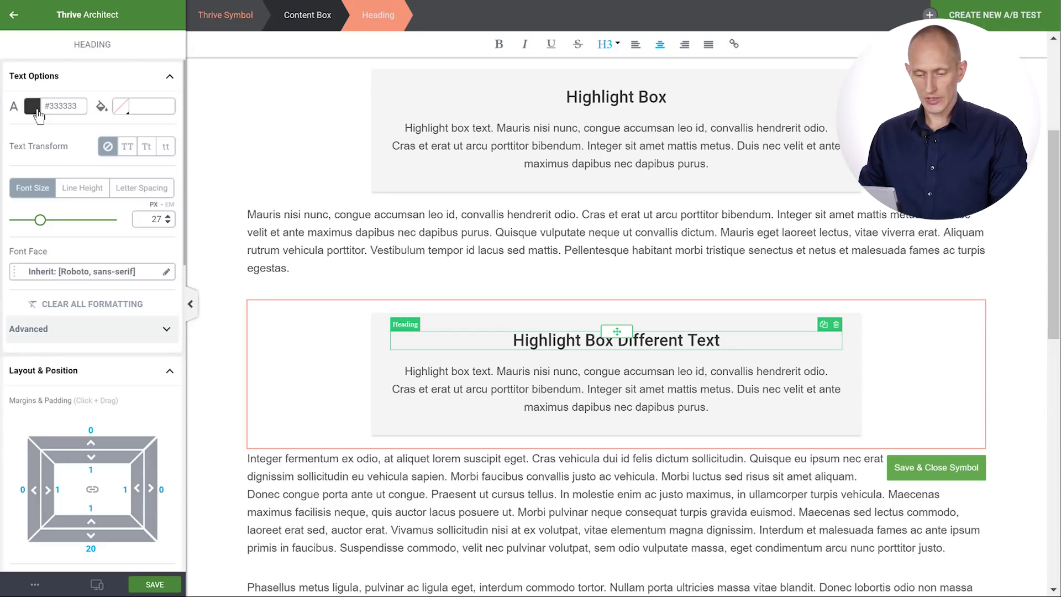
# Colour the symbol's heading blue #3895e2
pyautogui.click(55, 106)
pyautogui.click(24, 195)
pyautogui.click(117, 144)
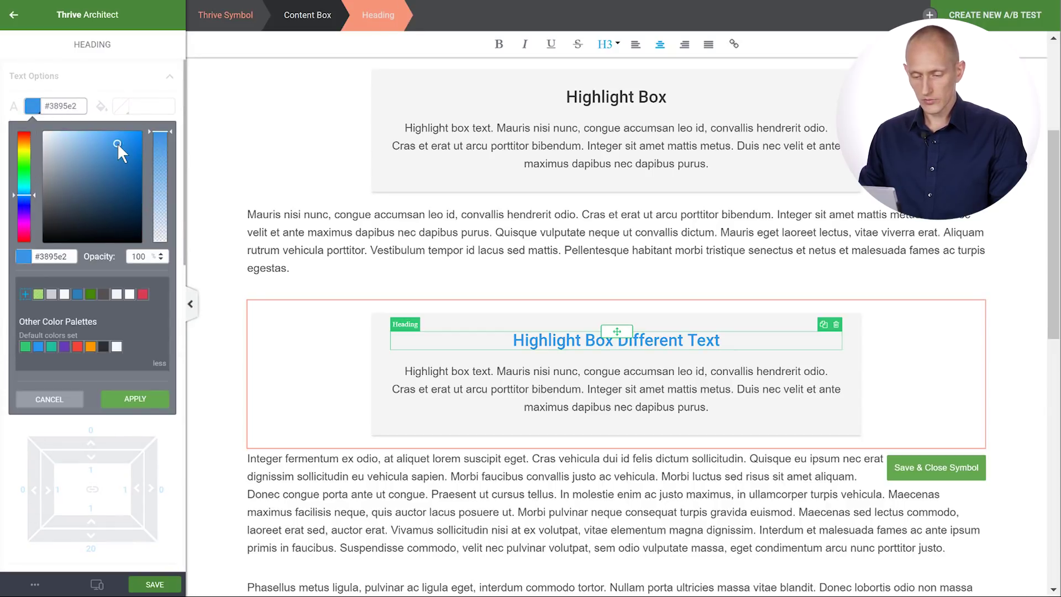
pyautogui.click(135, 399)
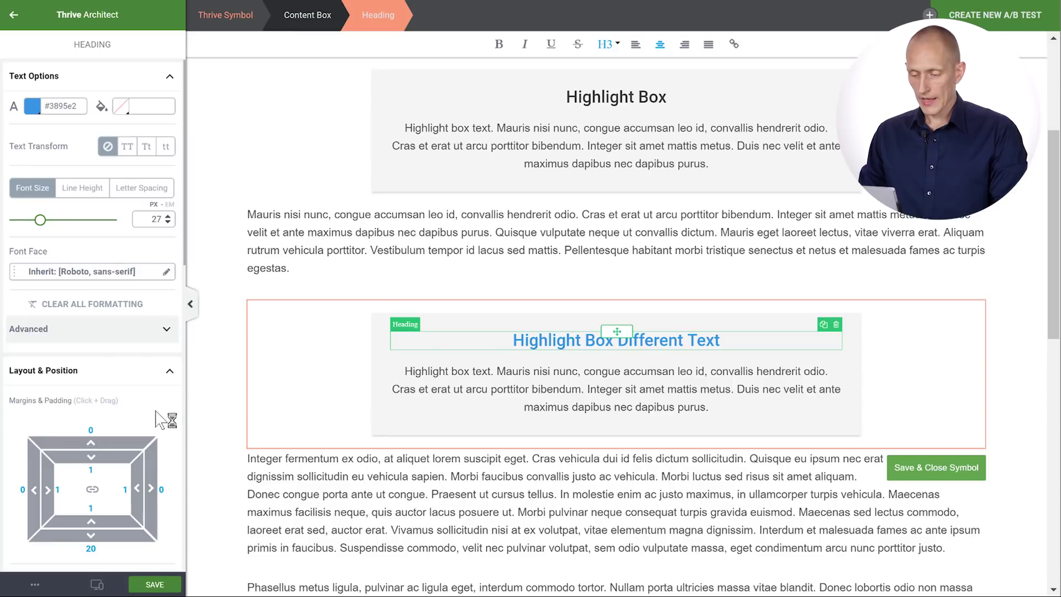
pyautogui.click(10, 18)
pyautogui.scroll(-3, 135, 329)
# Add a heart icon above the Highlight Box heading
pyautogui.scroll(-4, 135, 329)
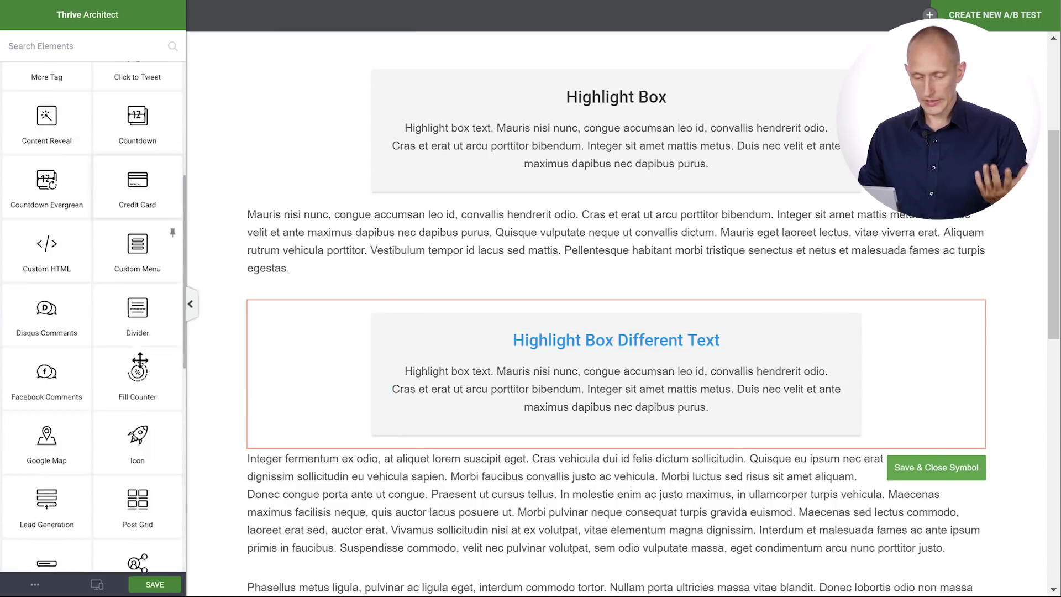
pyautogui.moveTo(166, 392)
pyautogui.mouseDown()
pyautogui.moveTo(600, 314)
pyautogui.moveTo(658, 334)
pyautogui.moveTo(661, 348)
pyautogui.mouseUp()
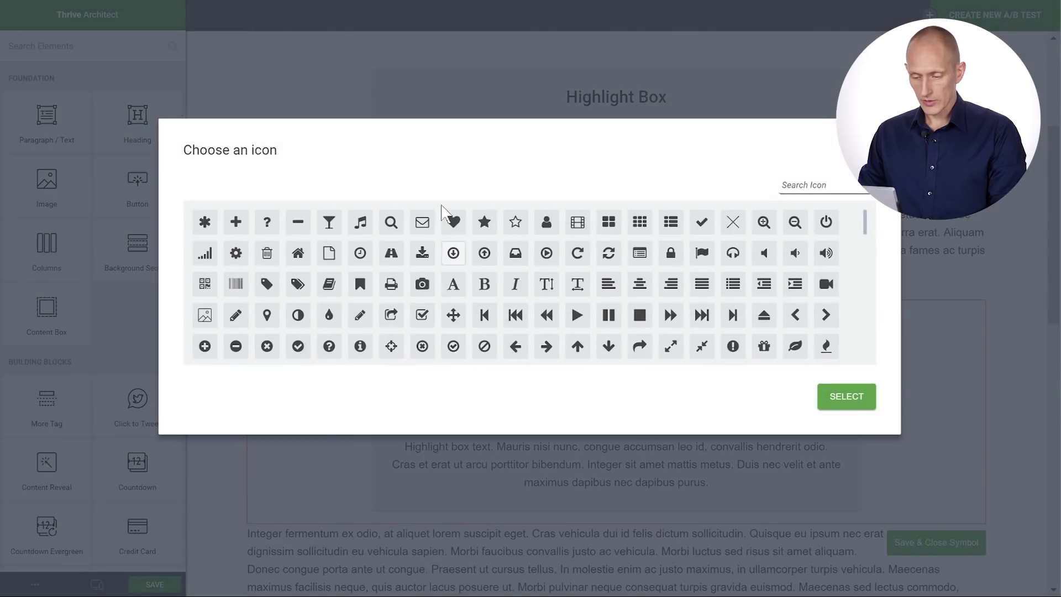
pyautogui.click(454, 221)
pyautogui.press('Return')
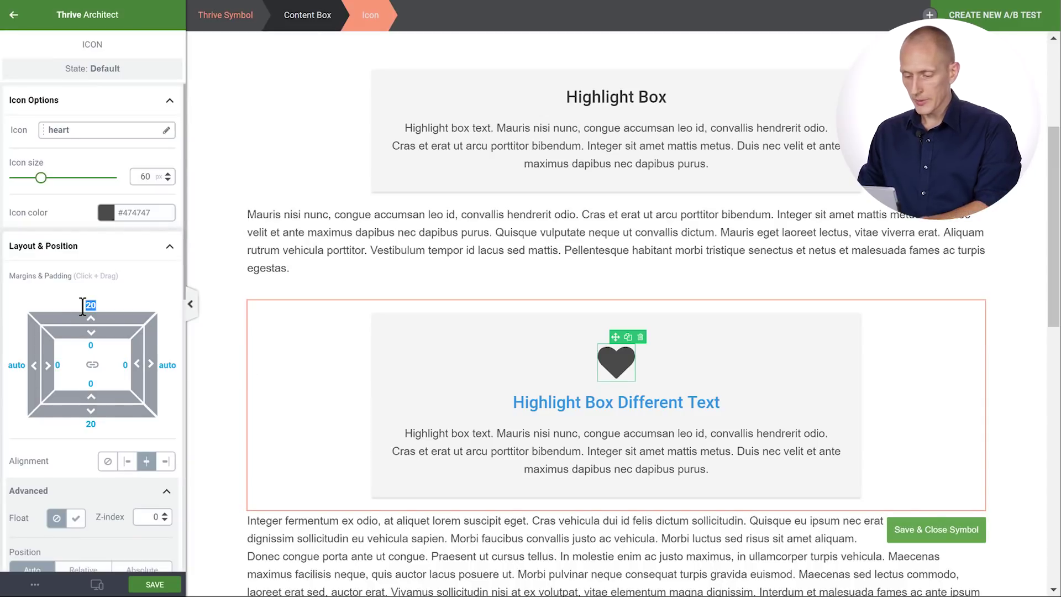
pyautogui.write('0')
# Colour the heart a lighter magenta pink and save the symbol changes
pyautogui.click(106, 213)
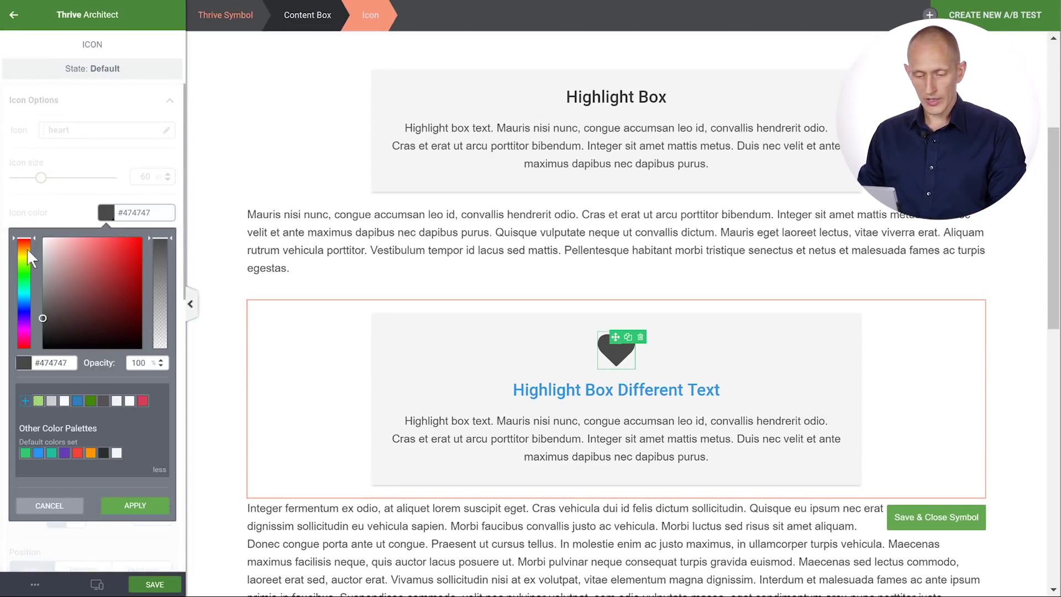
pyautogui.click(25, 328)
pyautogui.click(114, 256)
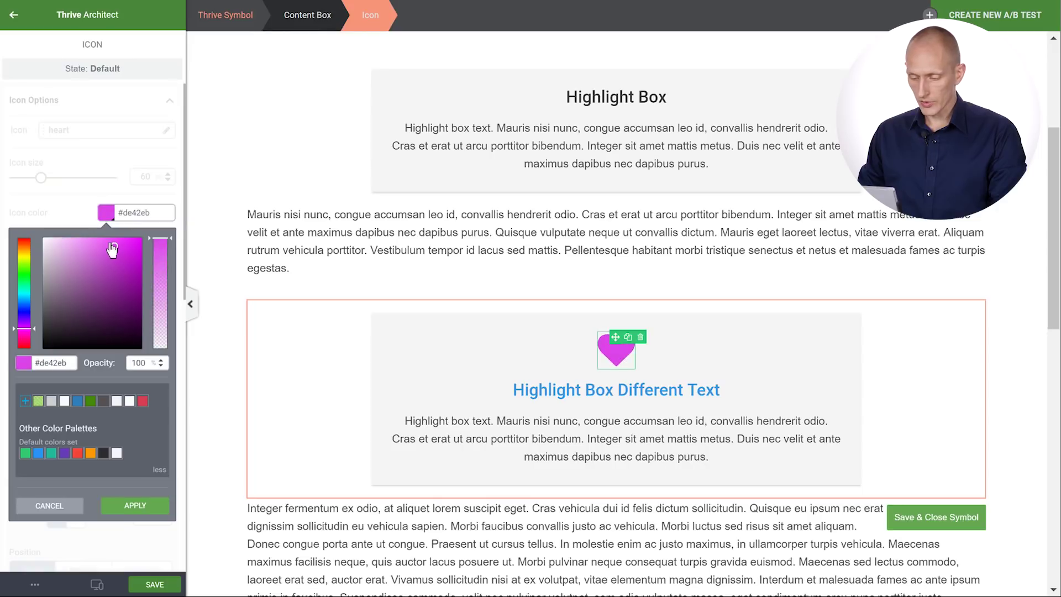
pyautogui.moveTo(112, 250); pyautogui.dragTo(110, 241)
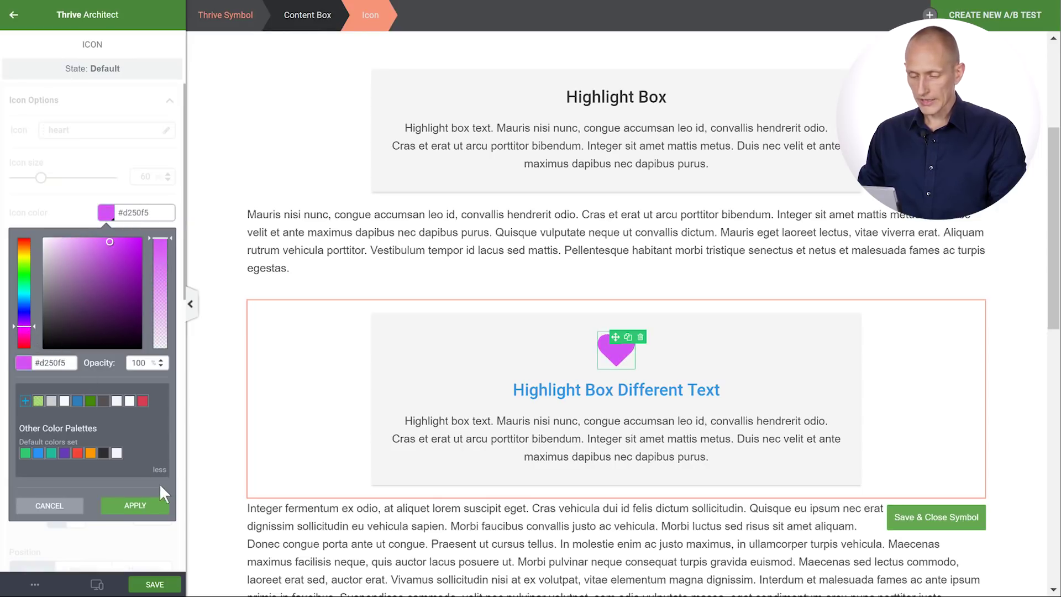
pyautogui.click(136, 505)
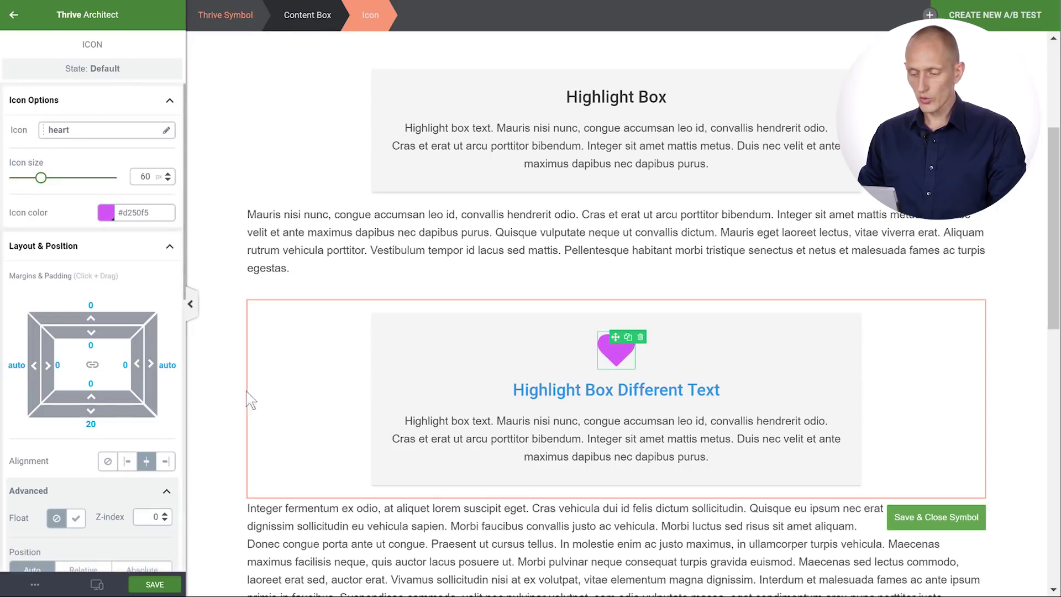
pyautogui.click(766, 358)
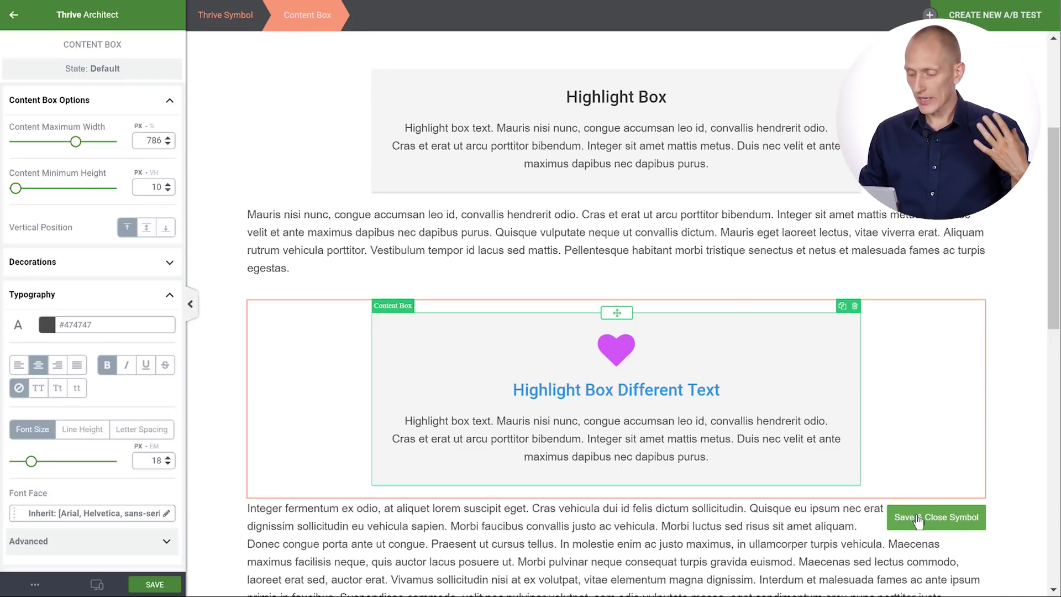
pyautogui.click(918, 518)
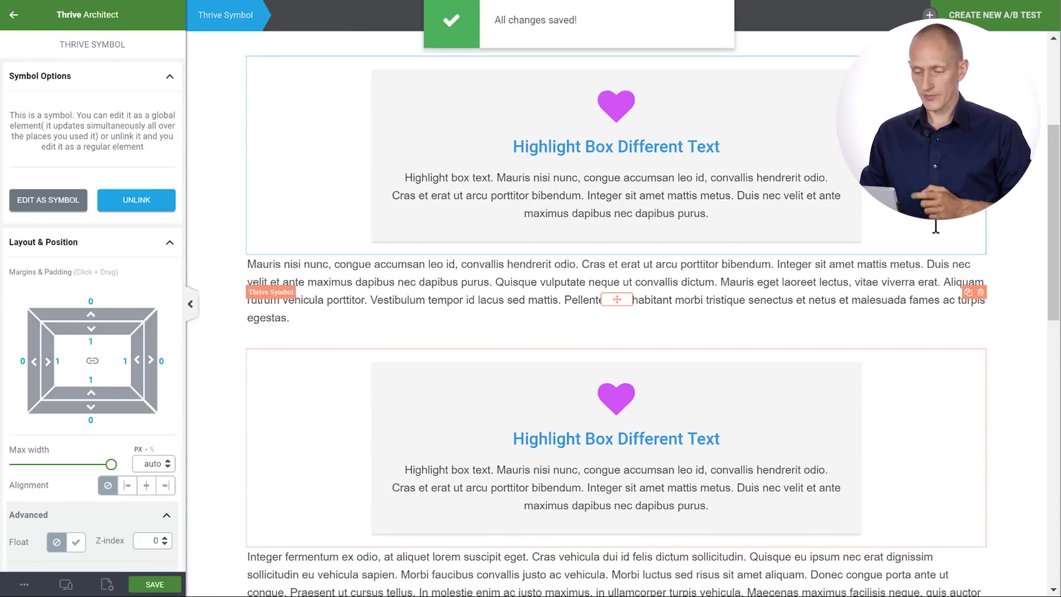
pyautogui.scroll(1, 667, 185)
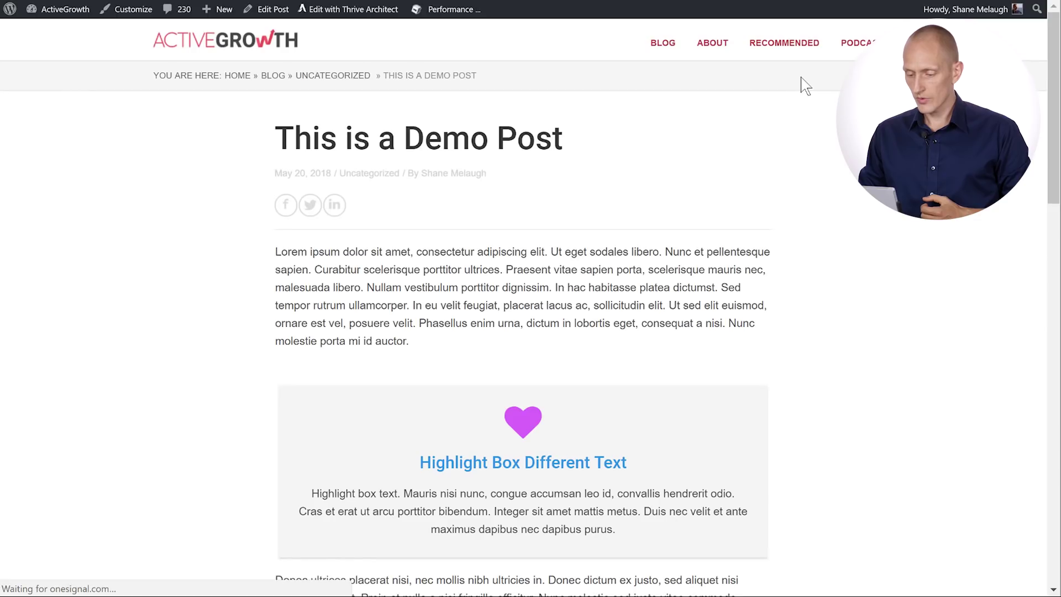
# Scroll the live Demo Post down to the updated Highlight Box with the pink heart
pyautogui.scroll(-4, 802, 261)
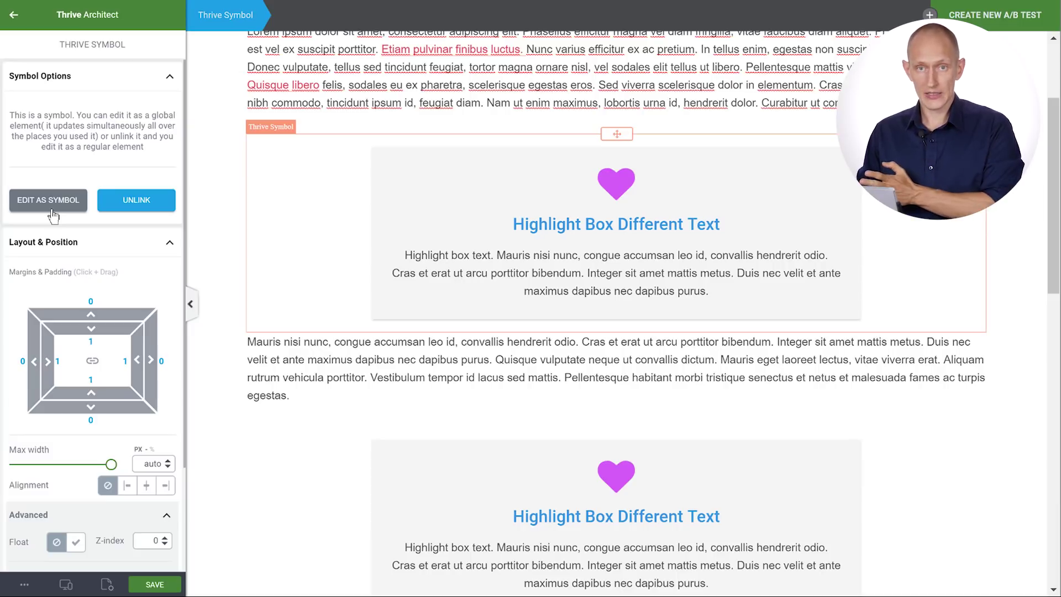
# Unlink the top highlight box from the symbol and recolour its heart green #50f559
pyautogui.click(148, 214)
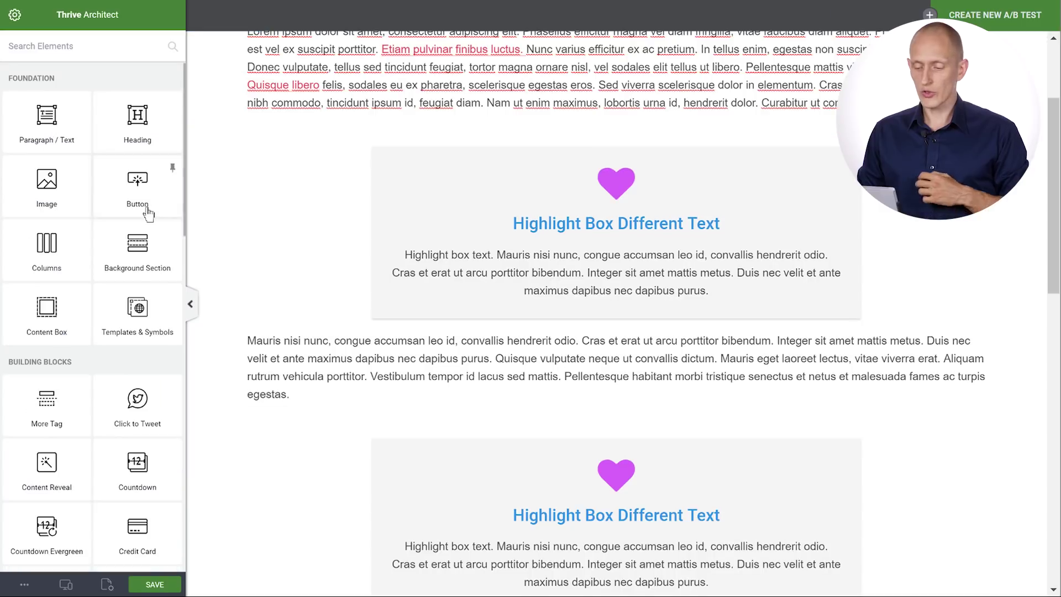
pyautogui.click(501, 195)
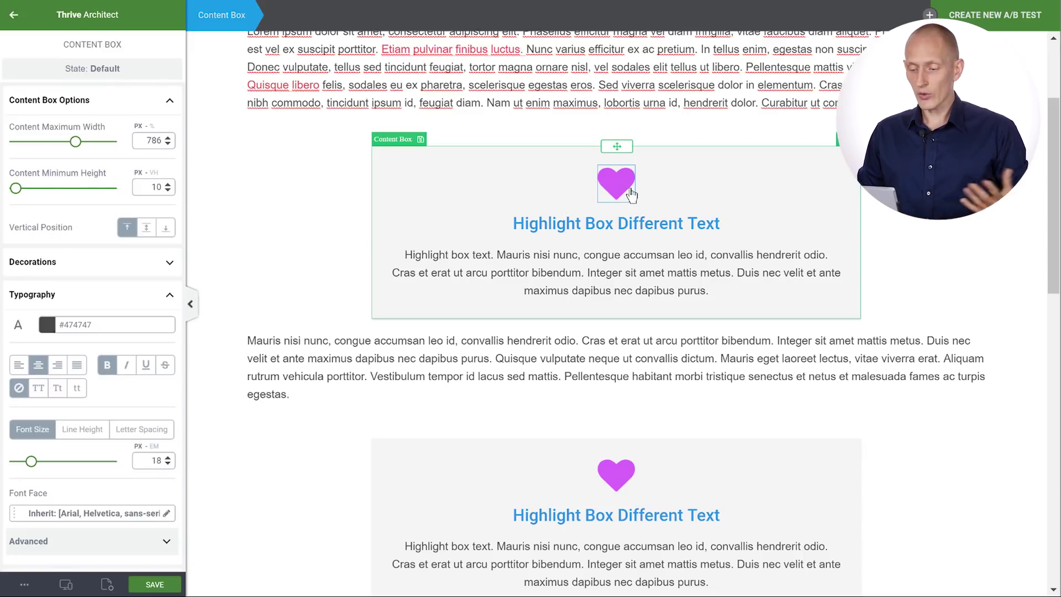
pyautogui.click(631, 194)
pyautogui.click(105, 215)
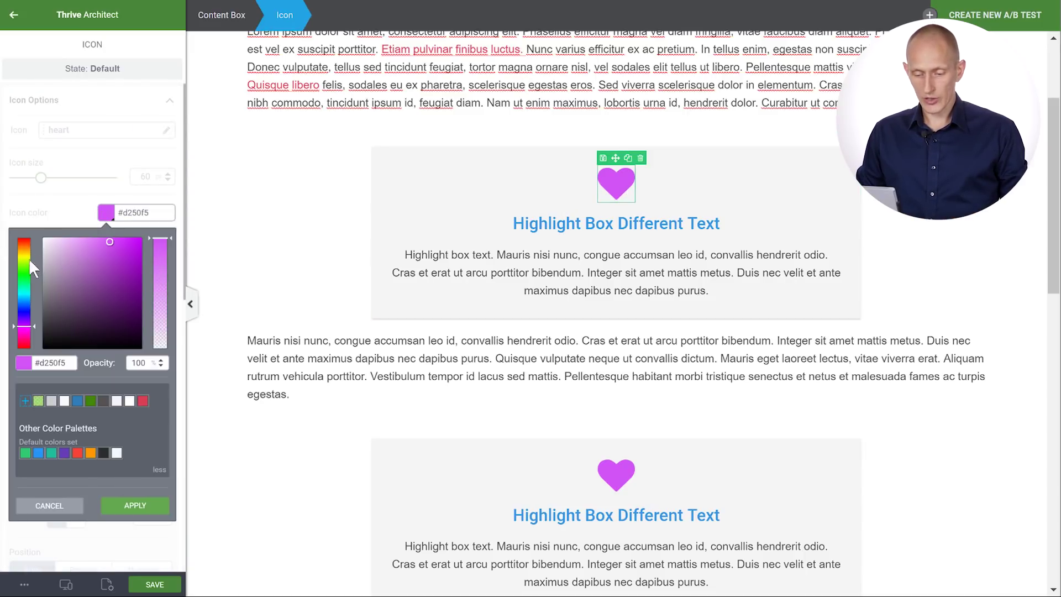
pyautogui.moveTo(28, 257); pyautogui.dragTo(24, 276)
pyautogui.click(122, 506)
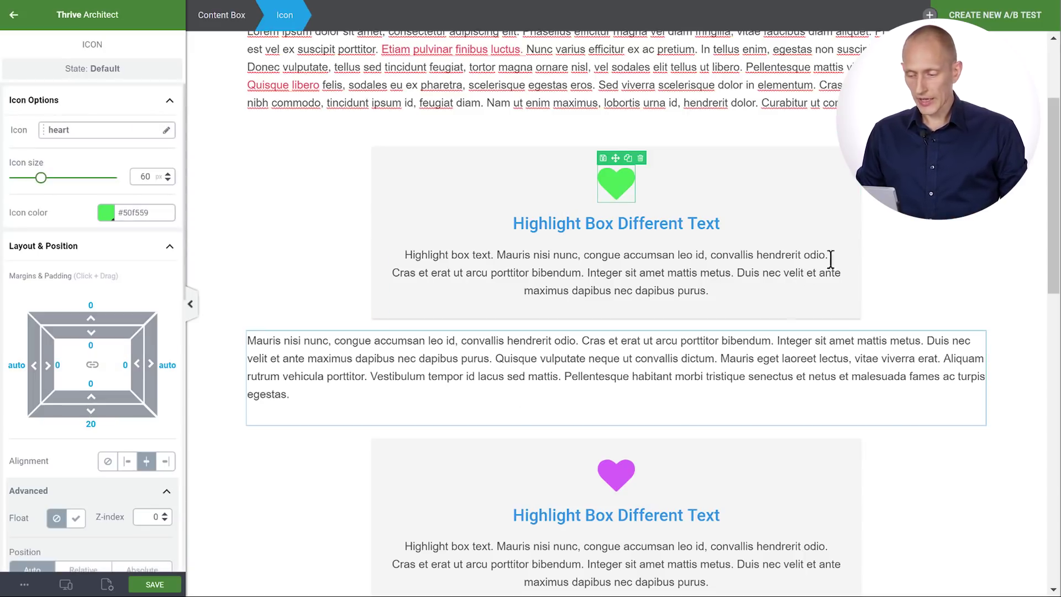
pyautogui.click(930, 224)
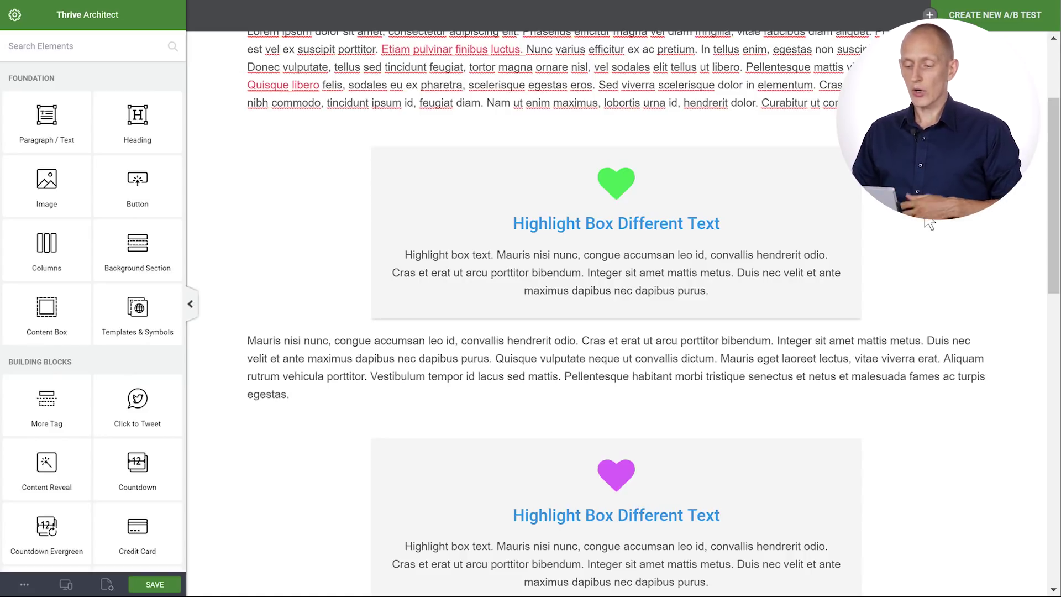
# Select the lower highlight box to confirm it is still a linked Demo Symbol
pyautogui.scroll(-4, 798, 239)
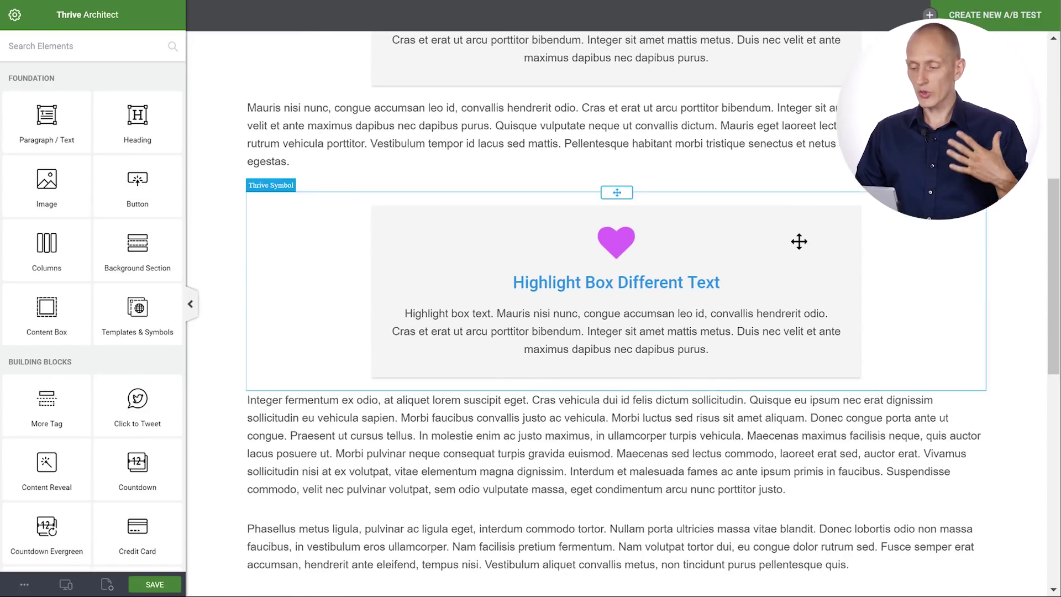
pyautogui.click(796, 239)
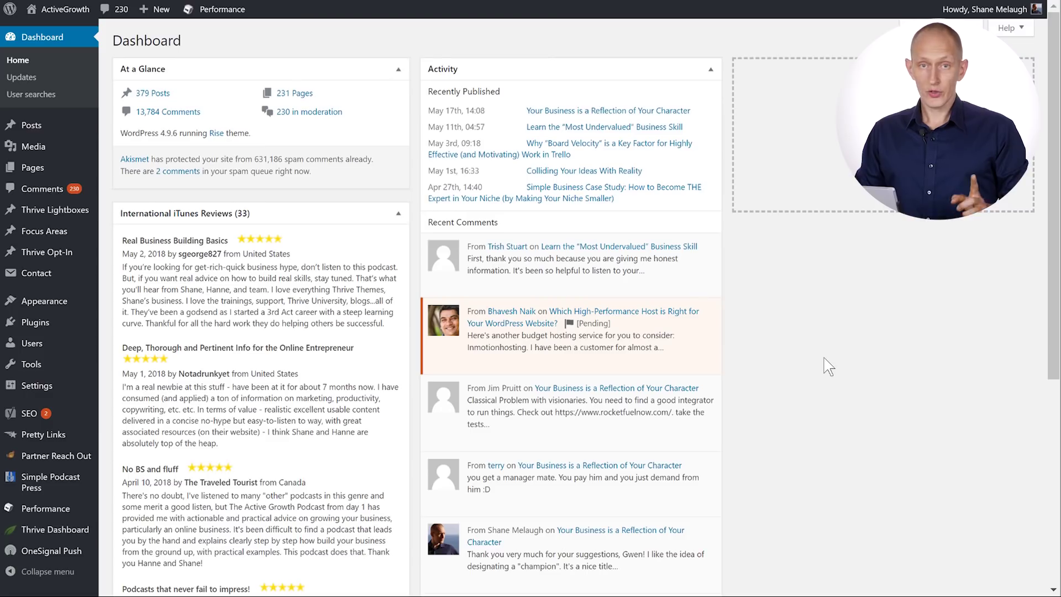
# Go to Thrive Dashboard and open Manage Saved Elements for templates and symbols
pyautogui.scroll(-6, 213, 450)
pyautogui.moveTo(37, 528)
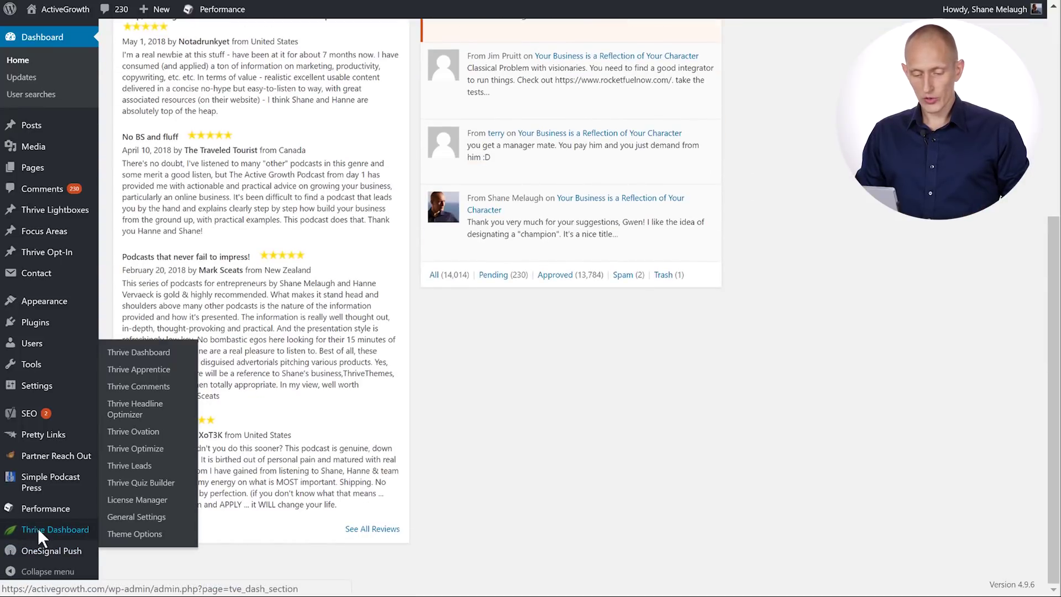
pyautogui.click(130, 352)
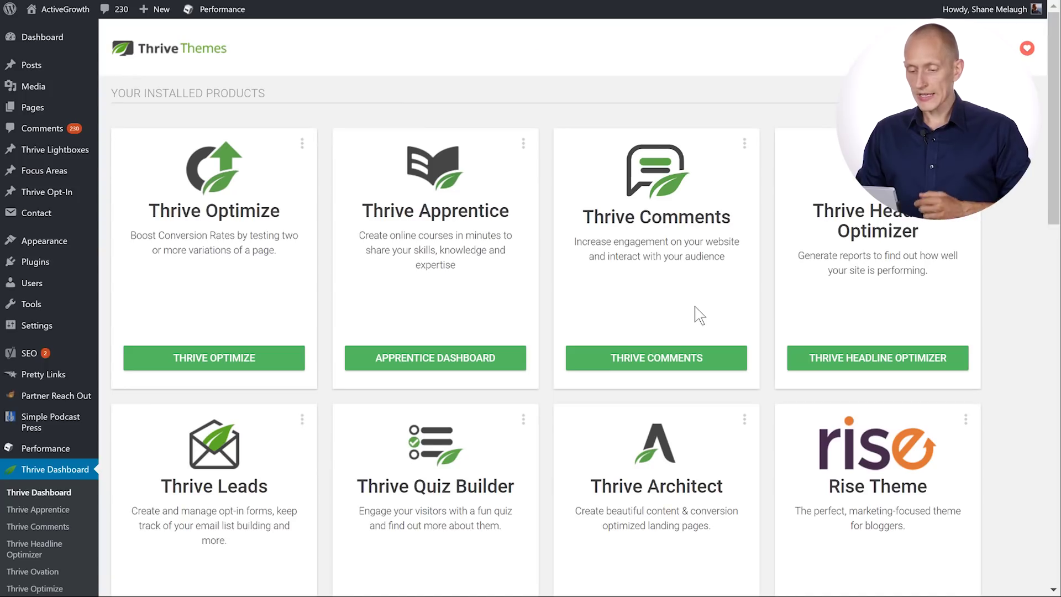
pyautogui.scroll(-12, 700, 315)
pyautogui.scroll(-4, 700, 316)
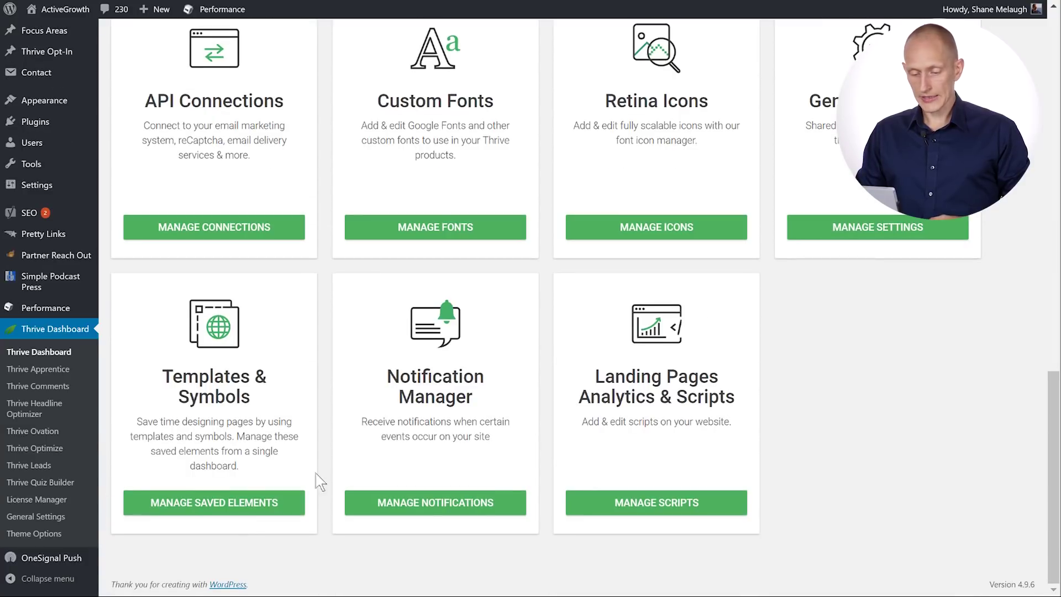
pyautogui.click(214, 502)
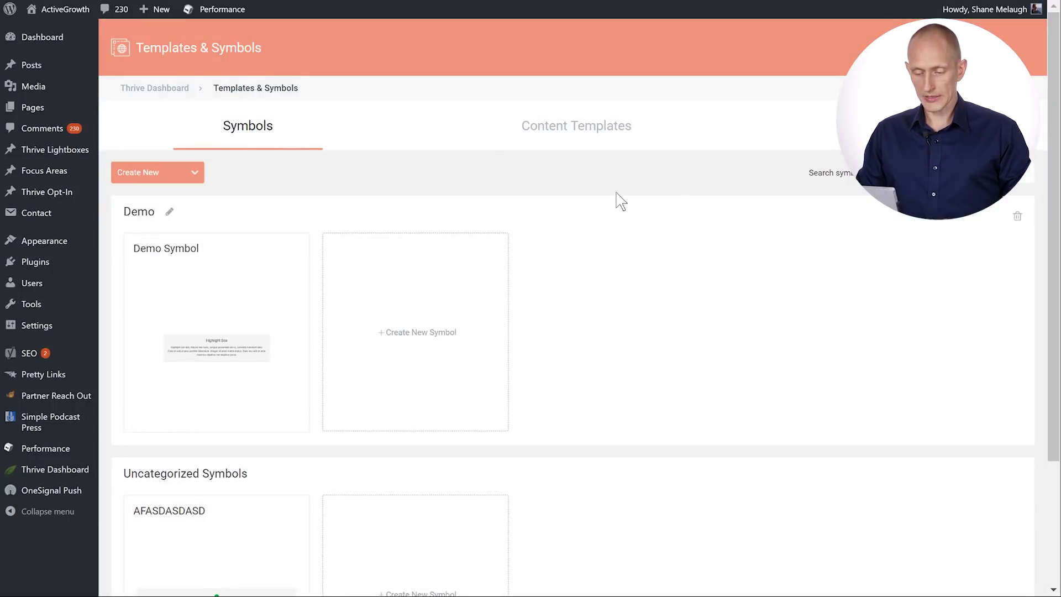
pyautogui.scroll(-3, 640, 199)
pyautogui.scroll(2, 641, 199)
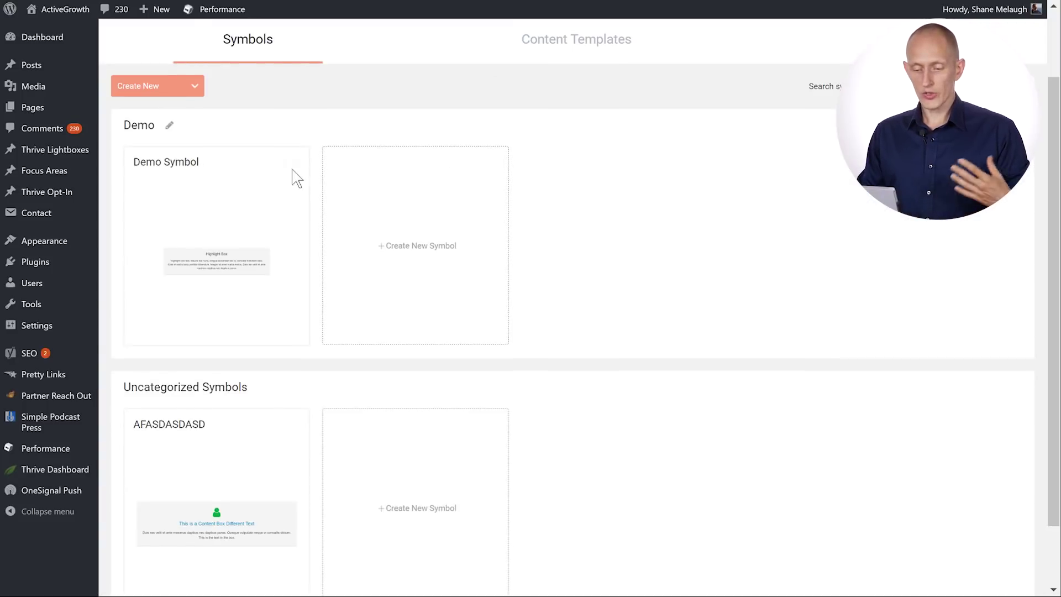
pyautogui.scroll(-2, 251, 130)
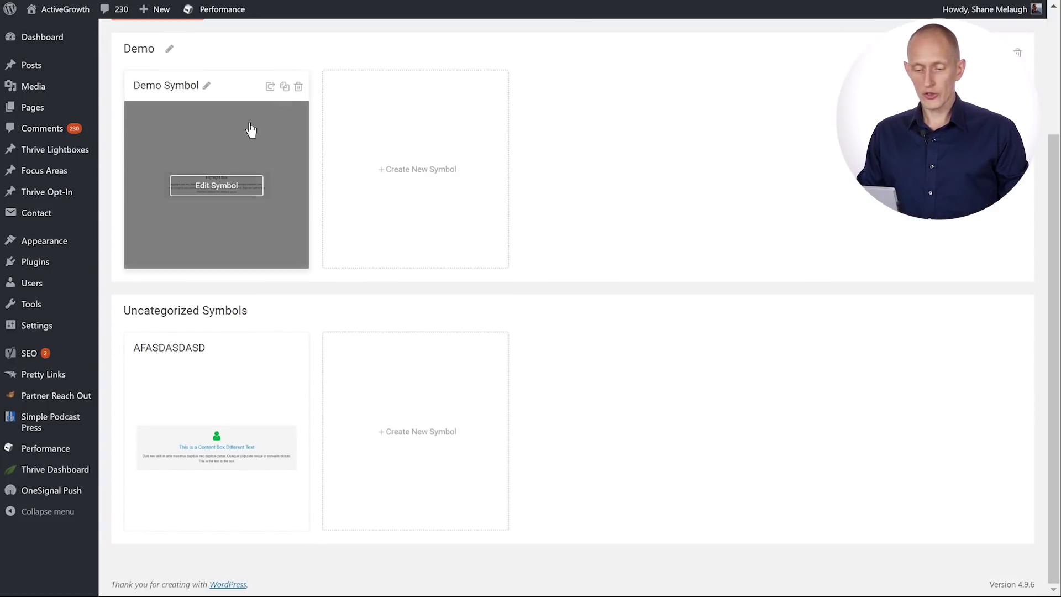
pyautogui.scroll(3, 250, 130)
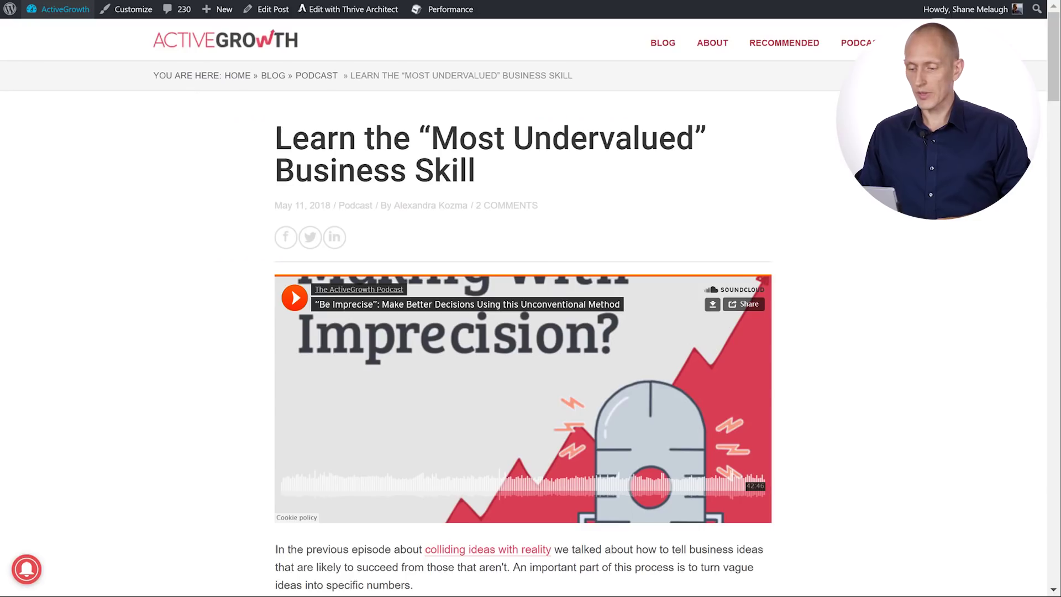
# Scroll through the podcast episode post, then deselect the highlight box symbol in the editor
pyautogui.scroll(-10, 905, 215)
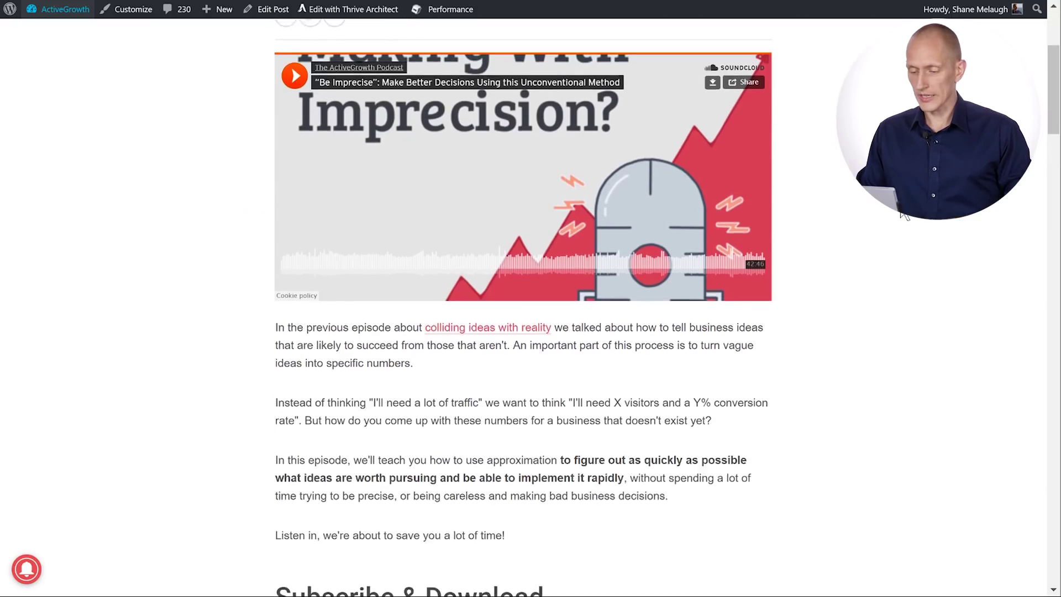
pyautogui.scroll(-1, 905, 216)
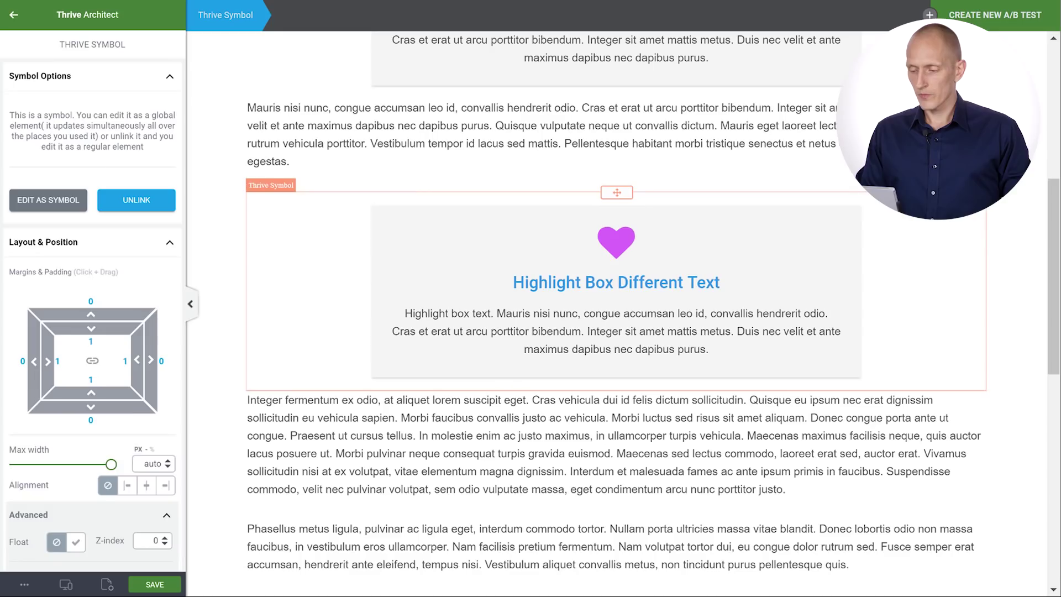
pyautogui.press('Escape')
# Select the content box holding the four podcast buttons and save it as the symbol 'Podcast Buttons'
pyautogui.scroll(-10, 549, 336)
pyautogui.scroll(2, 549, 336)
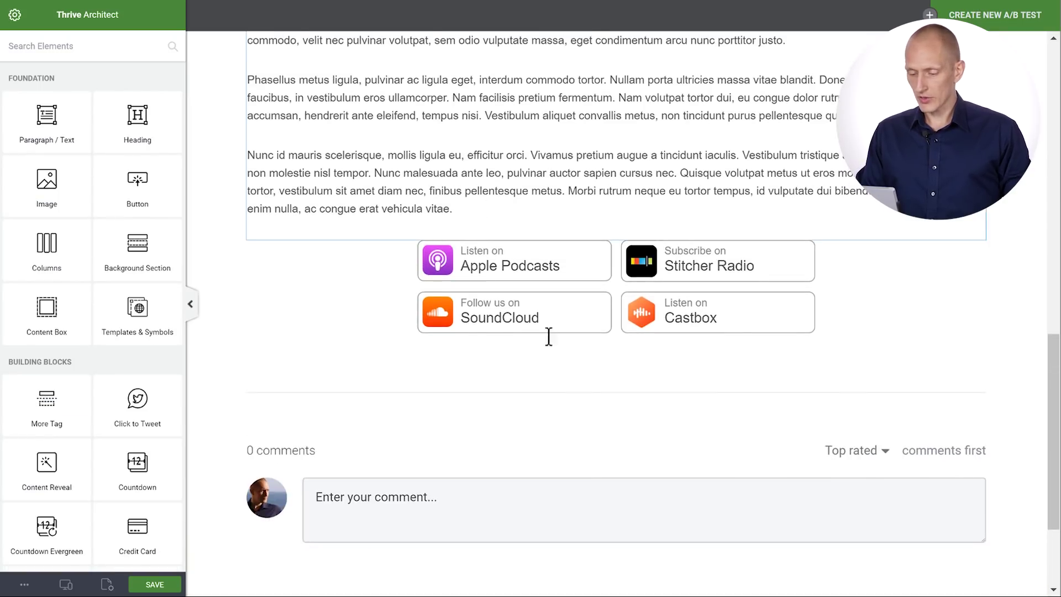
pyautogui.click(607, 341)
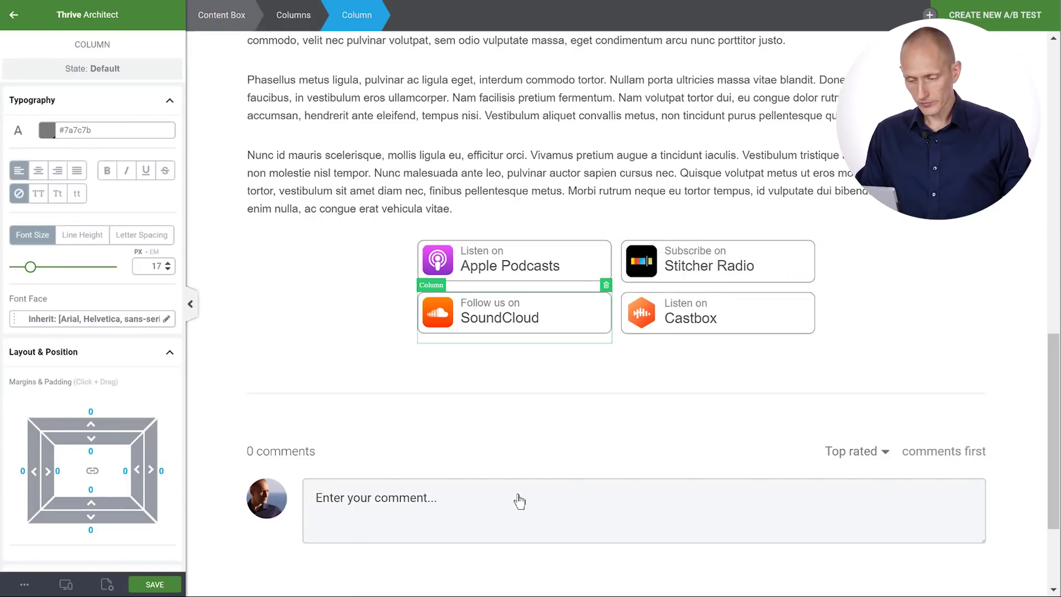
pyautogui.click(484, 340)
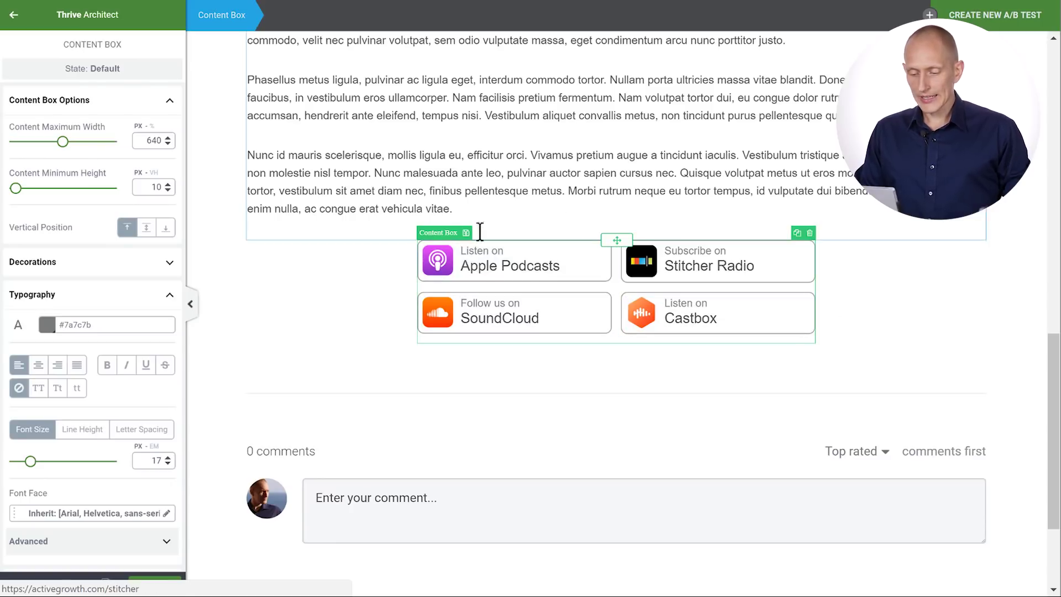
pyautogui.click(466, 233)
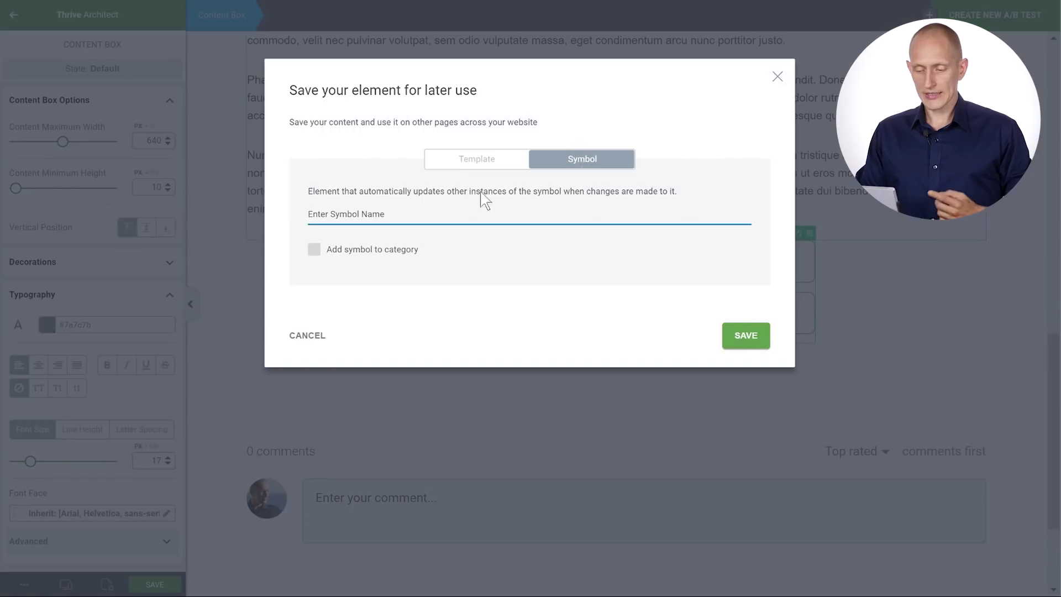
pyautogui.write('Pod')
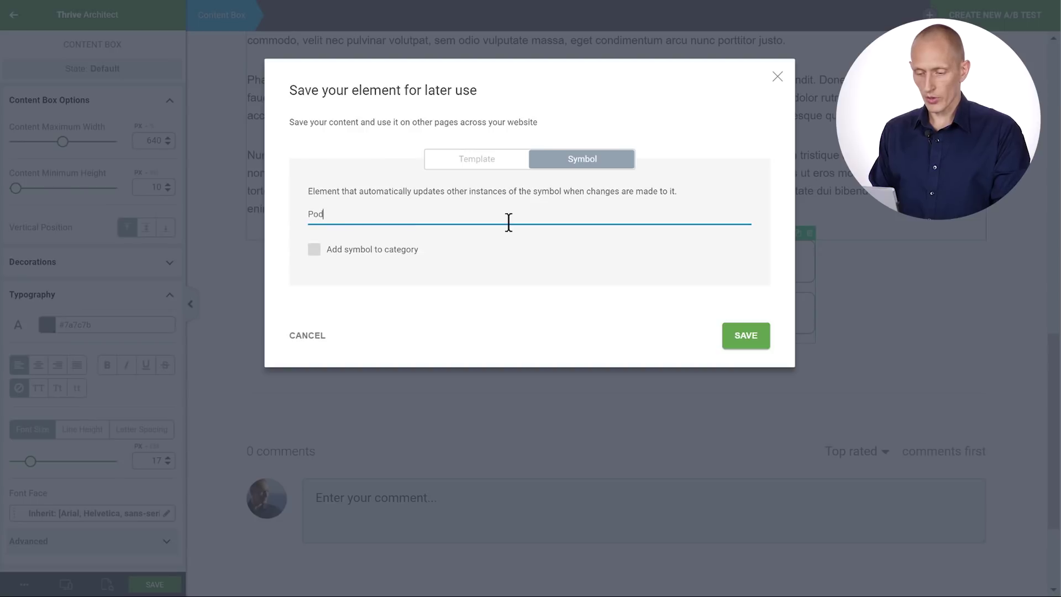
pyautogui.write('cast Bus')
pyautogui.write('to')
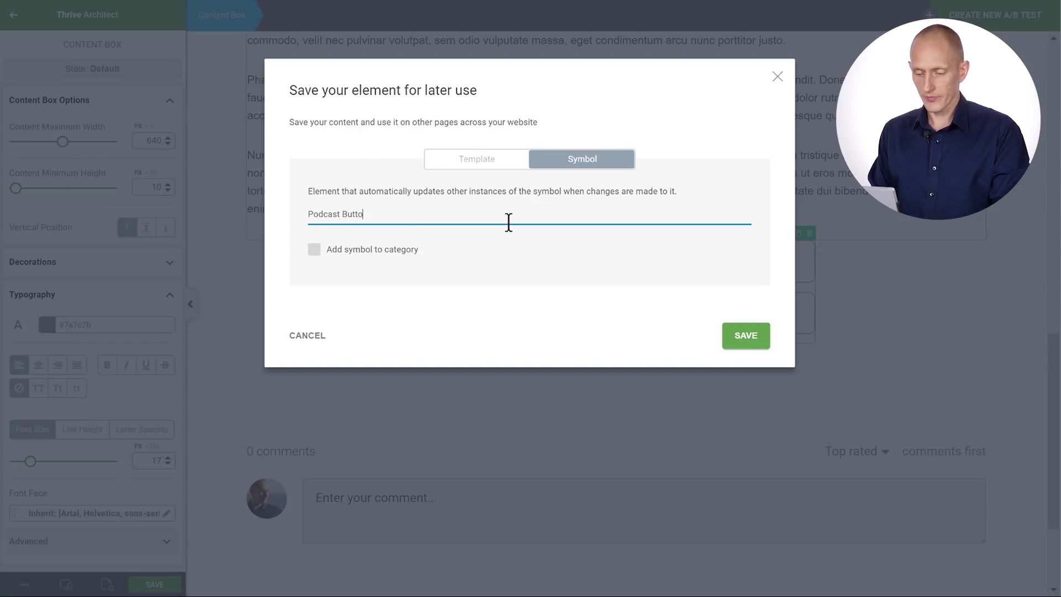
pyautogui.write('ns')
pyautogui.click(753, 338)
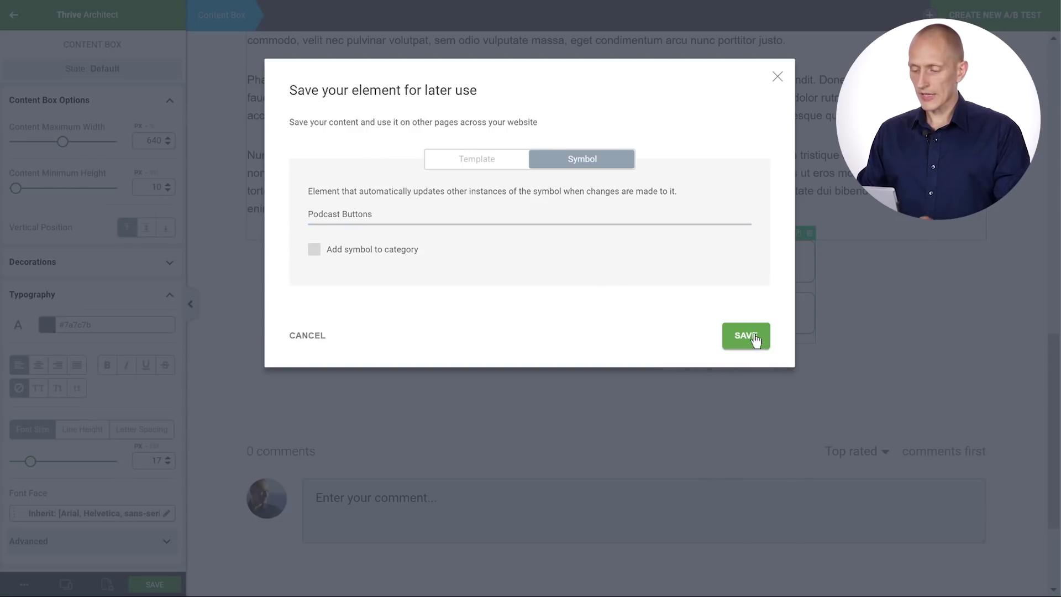